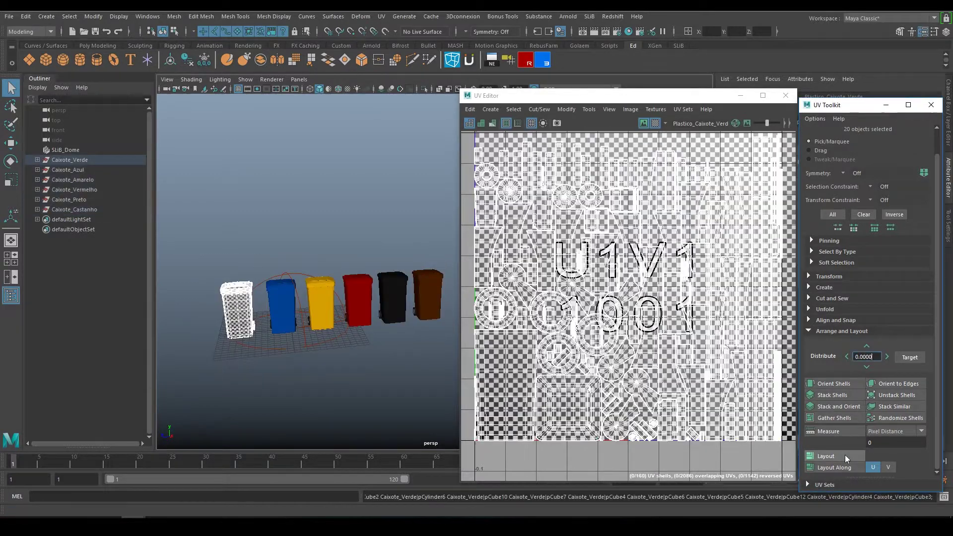
# Step: Review the bins' UV layouts and select the green bin Caixote_Verde
pyautogui.press('Right')
pyautogui.press('Right')
pyautogui.press('Right')
pyautogui.press('Right')
pyautogui.keyDown('alt'); pyautogui.moveTo(340, 343); pyautogui.dragTo(338, 297); pyautogui.keyUp('alt')
pyautogui.click(226, 308)
pyautogui.click(608, 110)
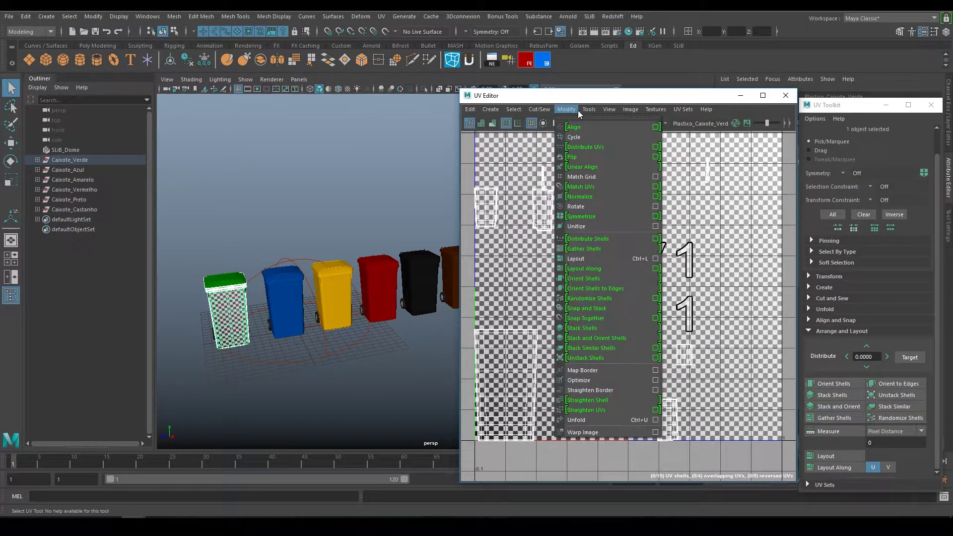
# Step: Save a UV Snapshot image of Caixote_Verde's UV layout to the Desktop
pyautogui.click(645, 263)
pyautogui.click(447, 248)
pyautogui.click(573, 234)
pyautogui.click(123, 164)
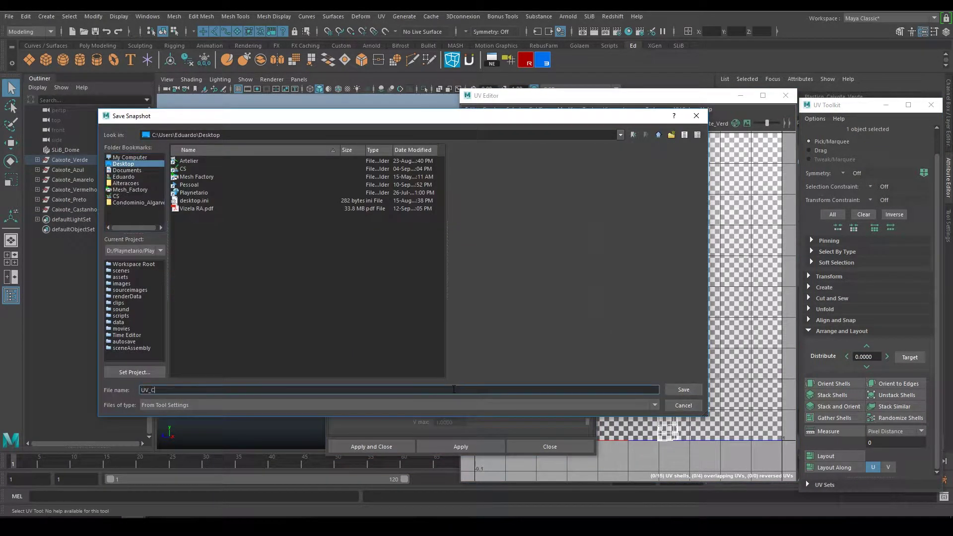
pyautogui.click(683, 389)
pyautogui.click(372, 446)
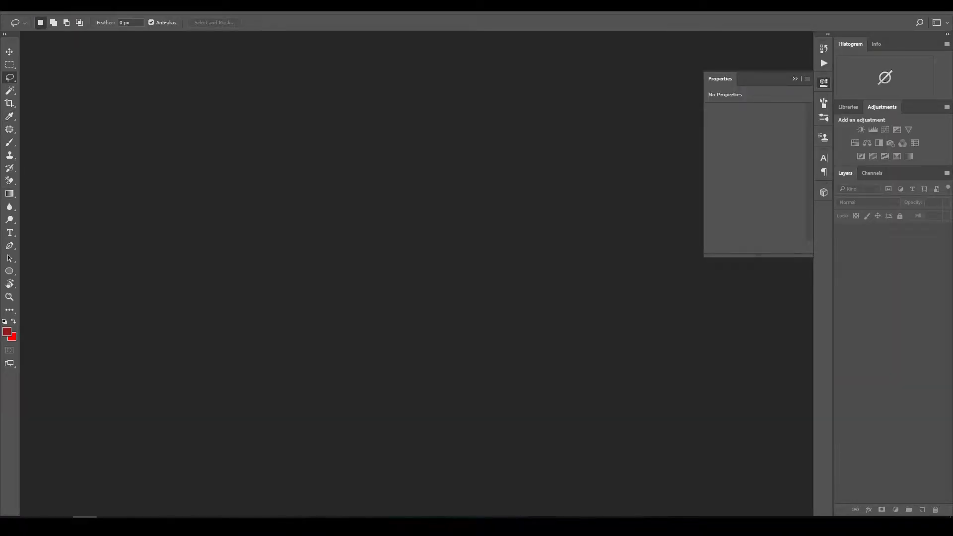
# Step: Bring the recycling symbol into the UV_Caixote document and delete its white background
pyautogui.hotkey('ctrl', 'o')
pyautogui.doubleClick(422, 100)
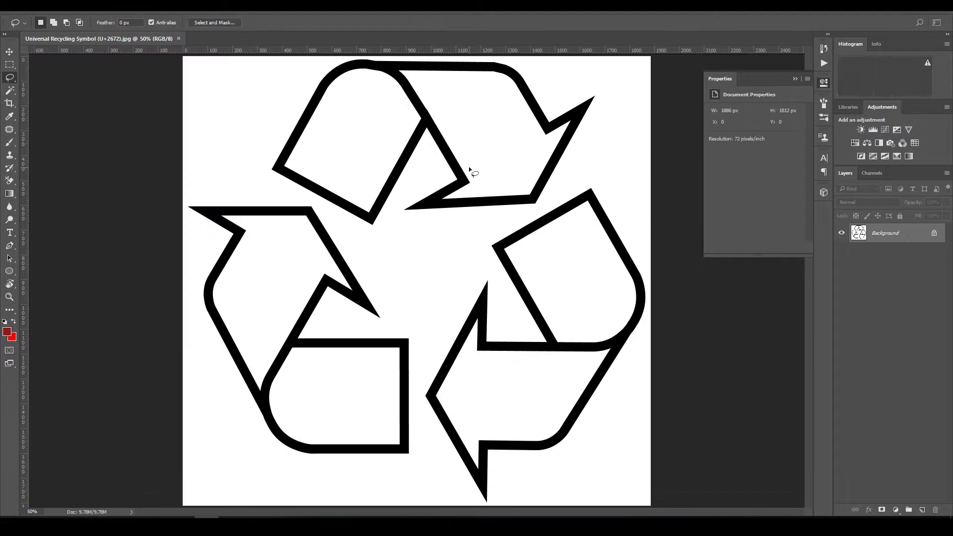
pyautogui.moveTo(306, 64); pyautogui.dragTo(376, 173)
pyautogui.press('i')
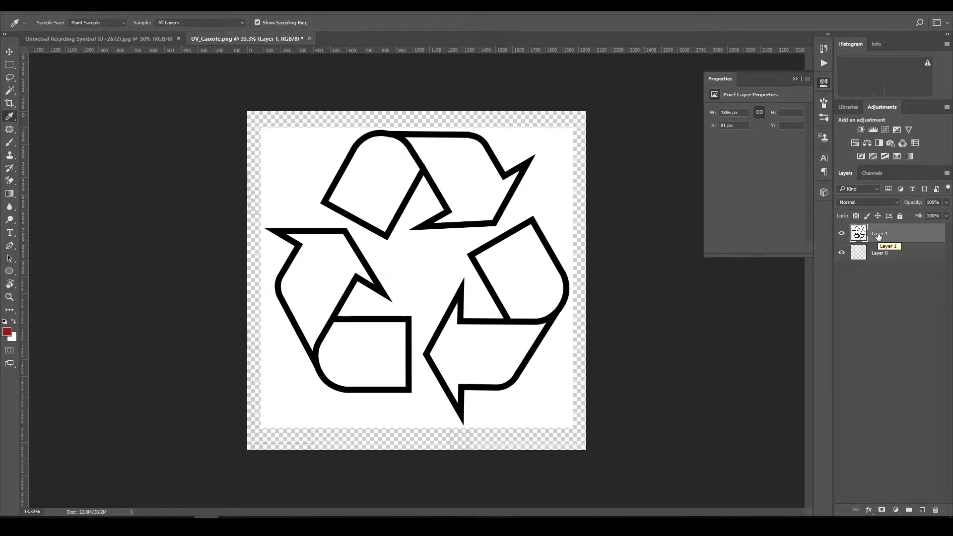
pyautogui.moveTo(9, 90); pyautogui.dragTo(48, 97)
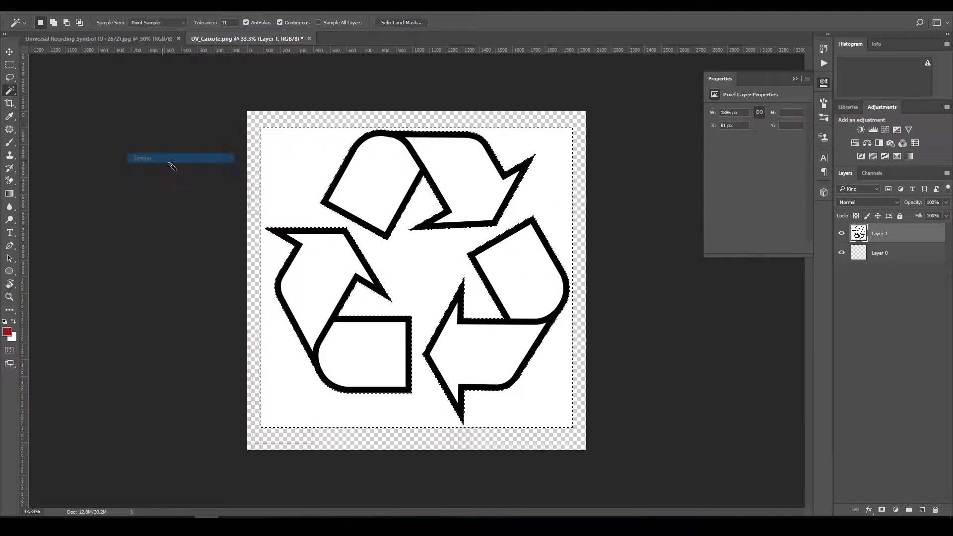
pyautogui.press('Delete')
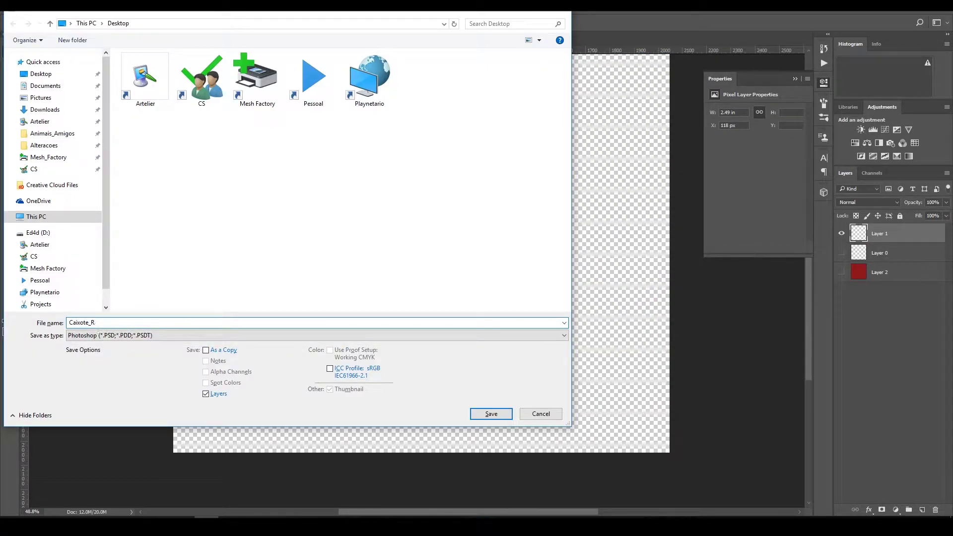
# Step: Save the texture as a PNG in the Alteracoes folder
pyautogui.click(315, 335)
pyautogui.click(149, 456)
pyautogui.click(43, 145)
pyautogui.click(487, 412)
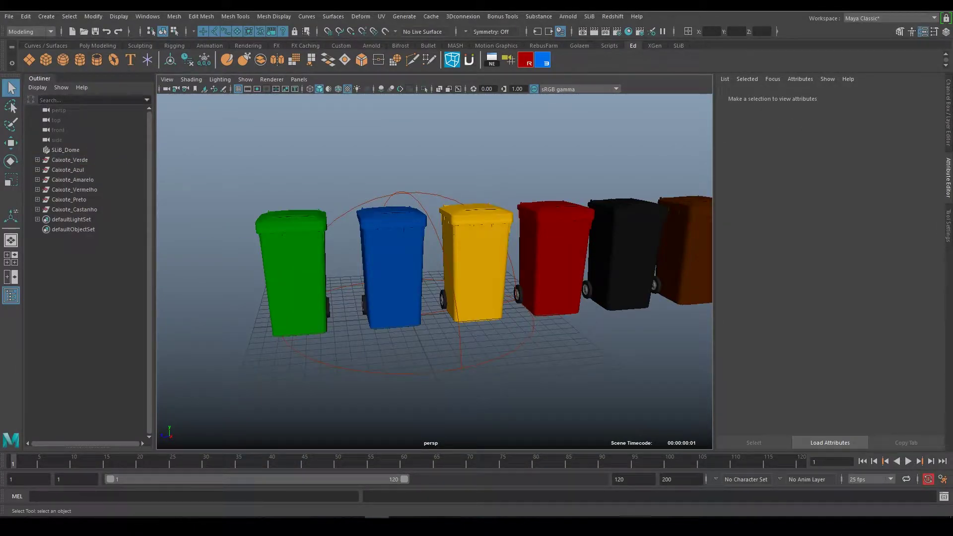
# Step: Export the selected green bin as Caixote.obj to the Desktop
pyautogui.click(297, 259)
pyautogui.moveTo(297, 258)
pyautogui.keyDown('alt'); pyautogui.mouseDown()
pyautogui.moveTo(145, 189)
pyautogui.moveTo(360, 263)
pyautogui.mouseUp(); pyautogui.keyUp('alt')
pyautogui.click(9, 16)
pyautogui.moveTo(37, 190)
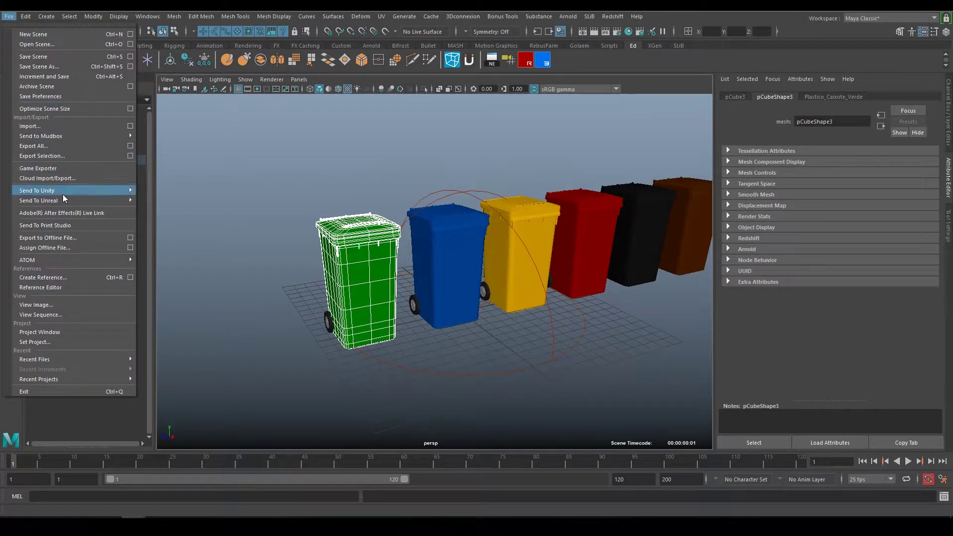
pyautogui.click(42, 156)
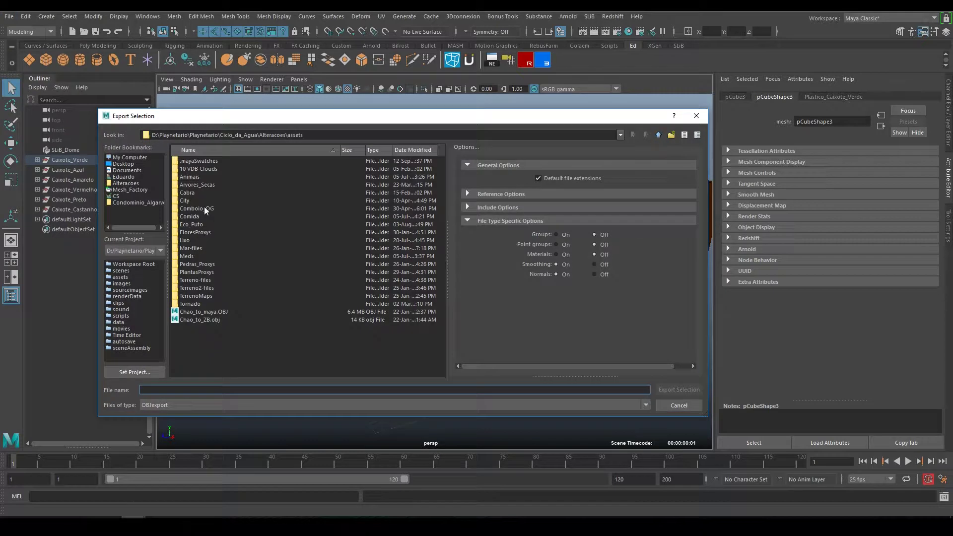
pyautogui.click(125, 164)
pyautogui.click(679, 389)
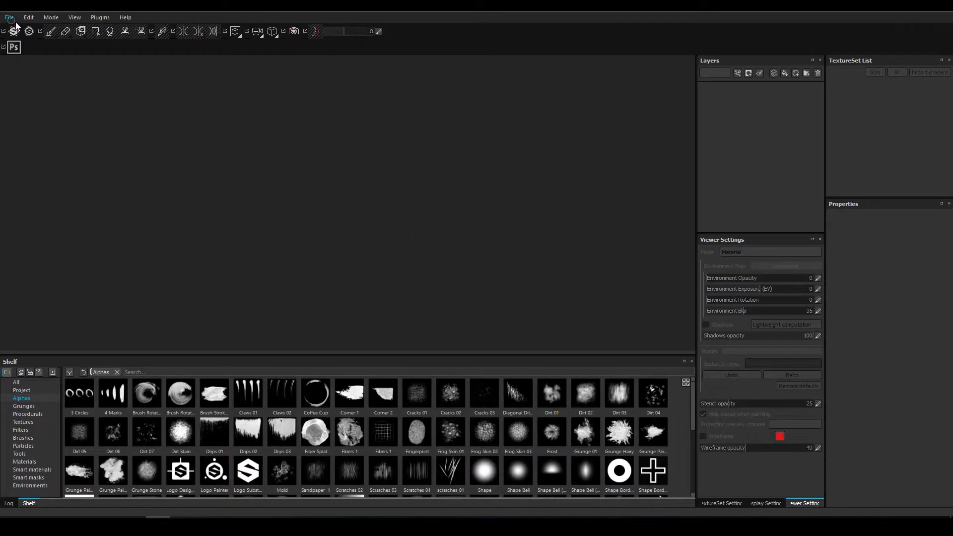
# Step: Create a new Substance Painter project using the Caixote.obj mesh
pyautogui.hotkey('ctrl', 'n')
pyautogui.click(567, 169)
pyautogui.click(396, 187)
pyautogui.doubleClick(549, 234)
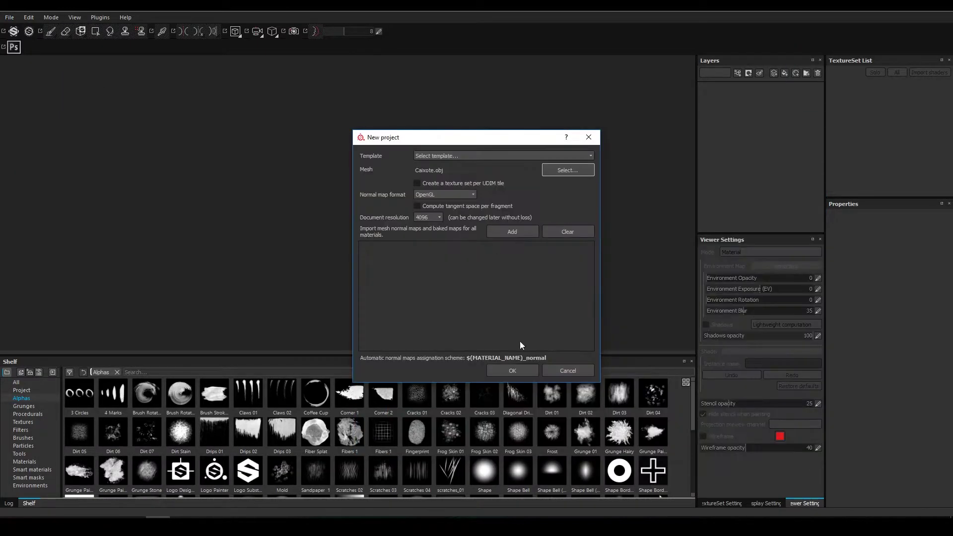
pyautogui.click(512, 370)
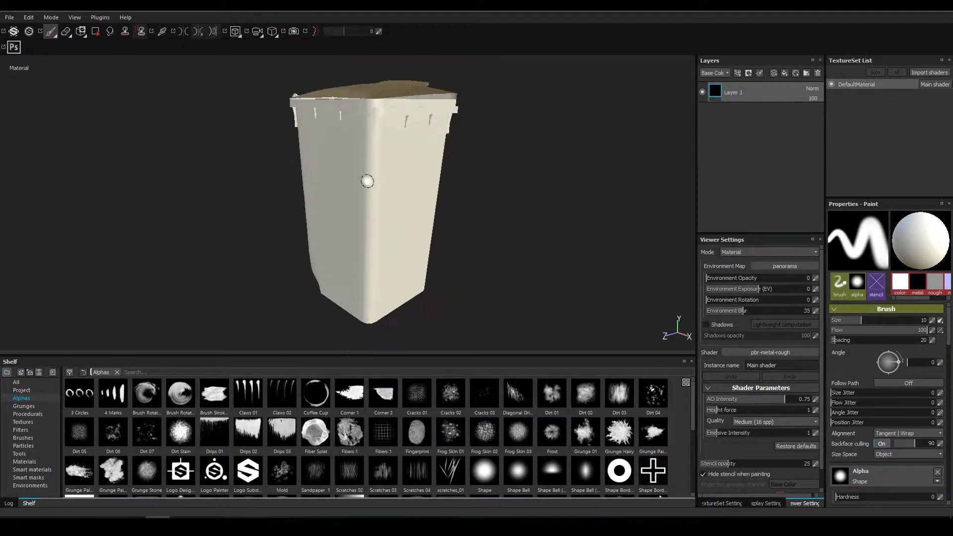
# Step: Add a Plastic Matte Pure fill layer and set its base colour to green
pyautogui.click(24, 461)
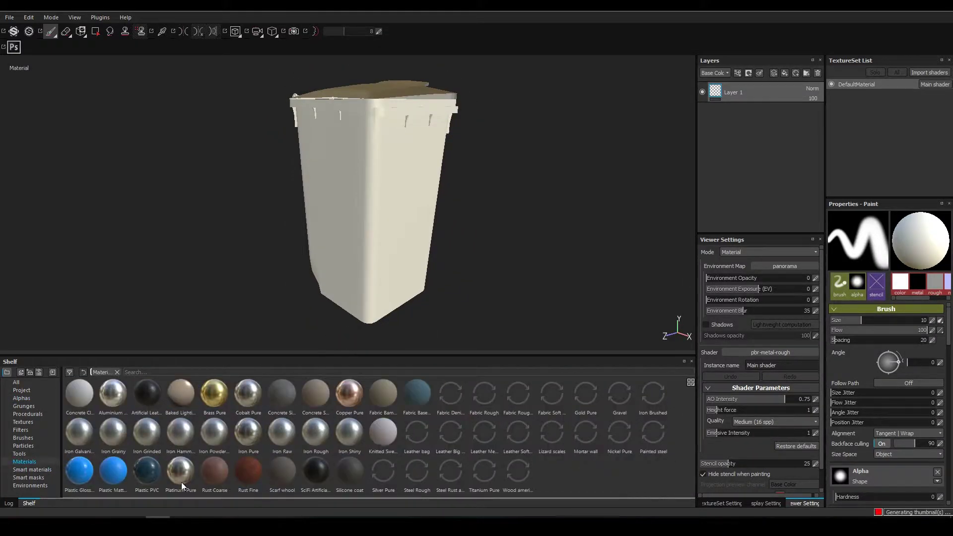
pyautogui.moveTo(745, 185); pyautogui.dragTo(746, 188)
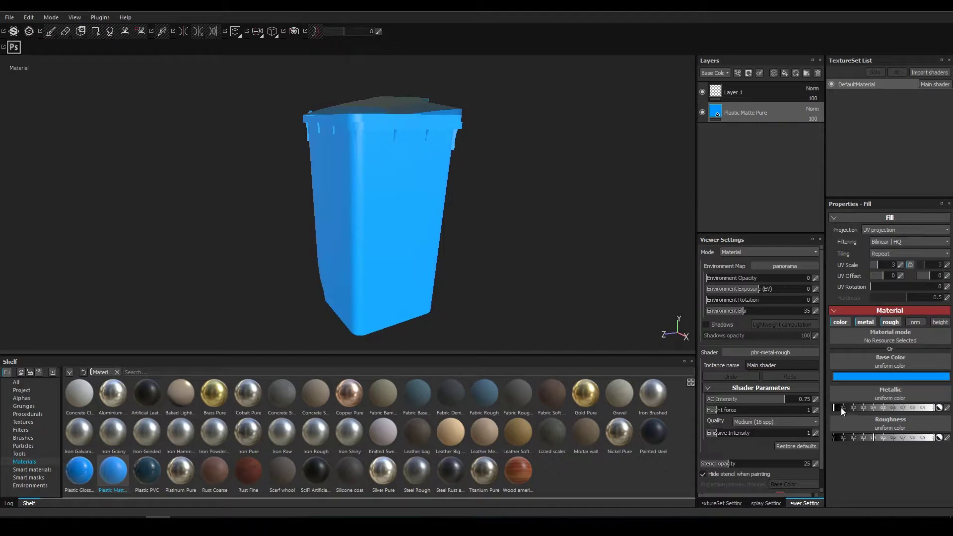
pyautogui.keyDown('alt'); pyautogui.moveTo(473, 251); pyautogui.dragTo(453, 204); pyautogui.keyUp('alt')
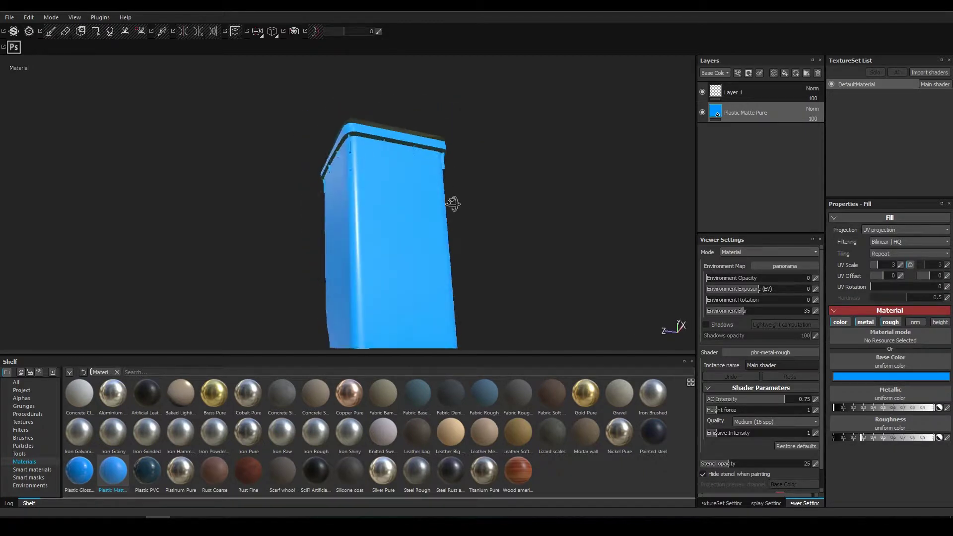
pyautogui.click(856, 376)
pyautogui.moveTo(907, 357); pyautogui.dragTo(907, 382)
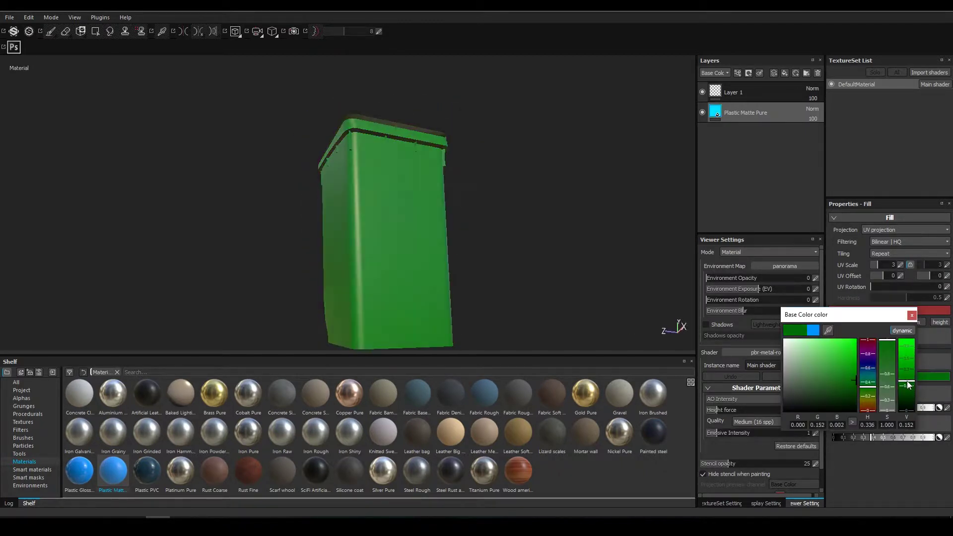
pyautogui.keyDown('alt'); pyautogui.moveTo(355, 178); pyautogui.dragTo(677, 187); pyautogui.keyUp('alt')
# Step: Add an empty paint layer and import Caixote_Reciclagem_Textura.png as a texture
pyautogui.press('3')
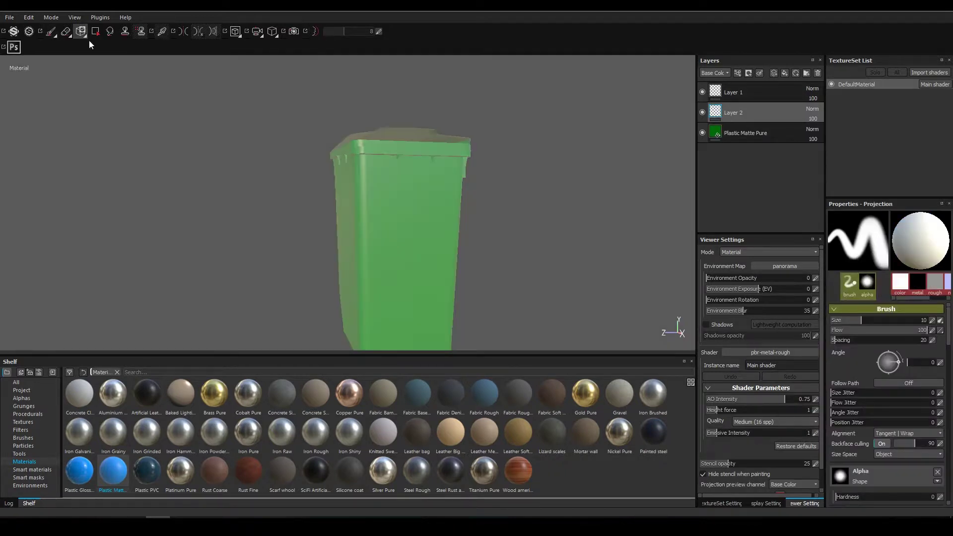
pyautogui.click(10, 17)
pyautogui.click(30, 141)
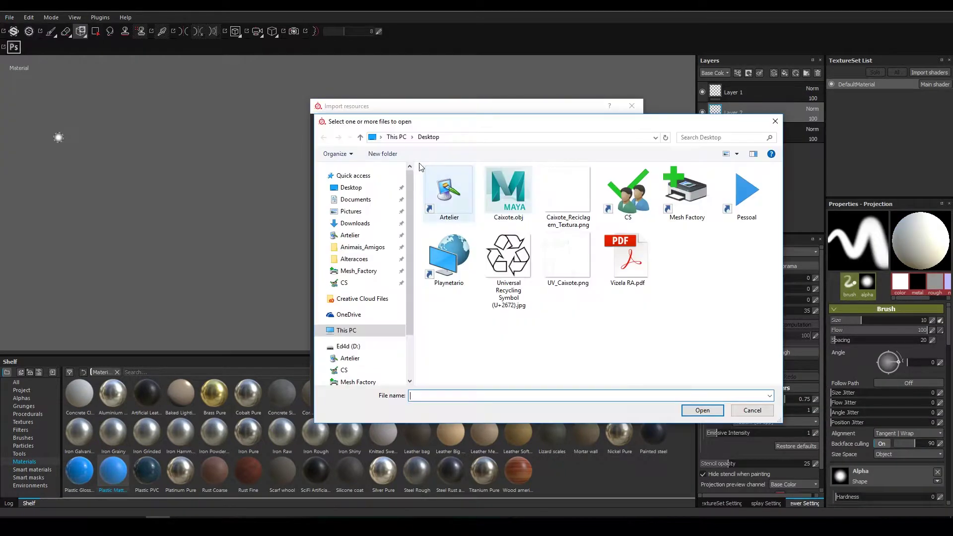
pyautogui.press('Return')
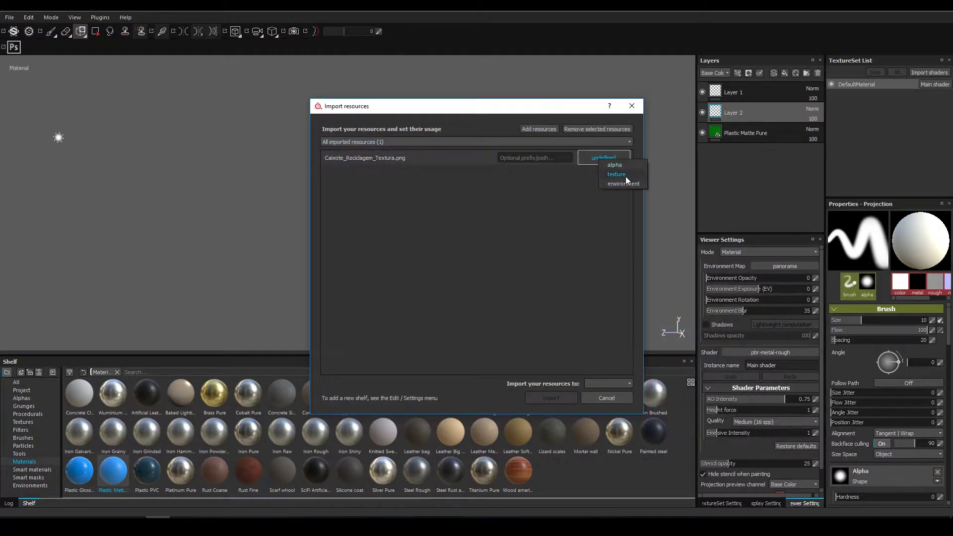
pyautogui.click(603, 392)
pyautogui.click(569, 398)
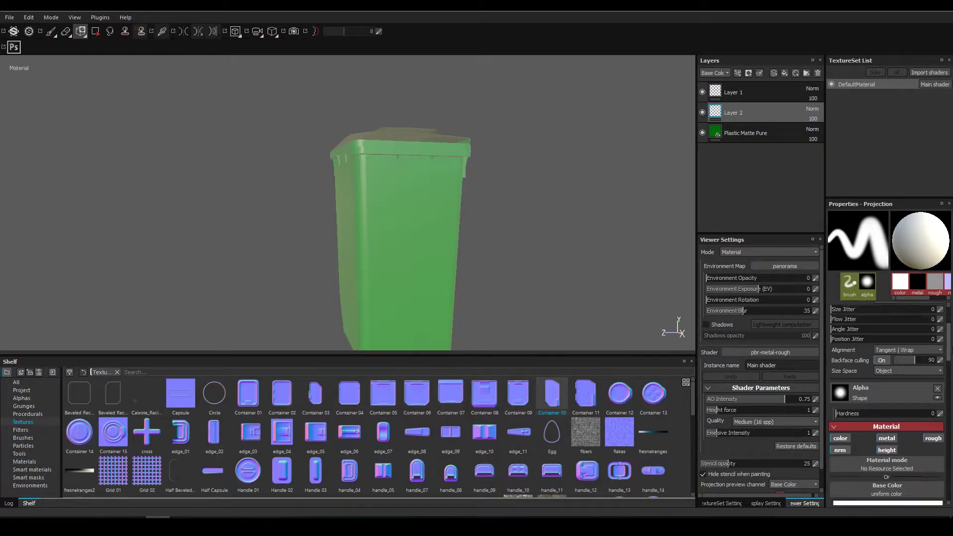
# Step: Project the white recycling symbol onto the centre front of the bin
pyautogui.moveTo(147, 393); pyautogui.dragTo(840, 373)
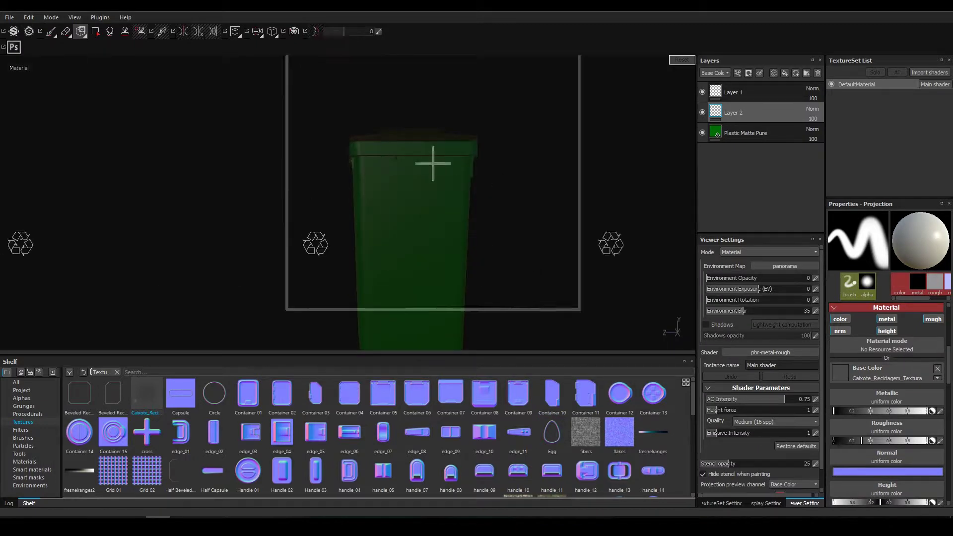
pyautogui.moveTo(434, 162); pyautogui.dragTo(461, 238, button='right')
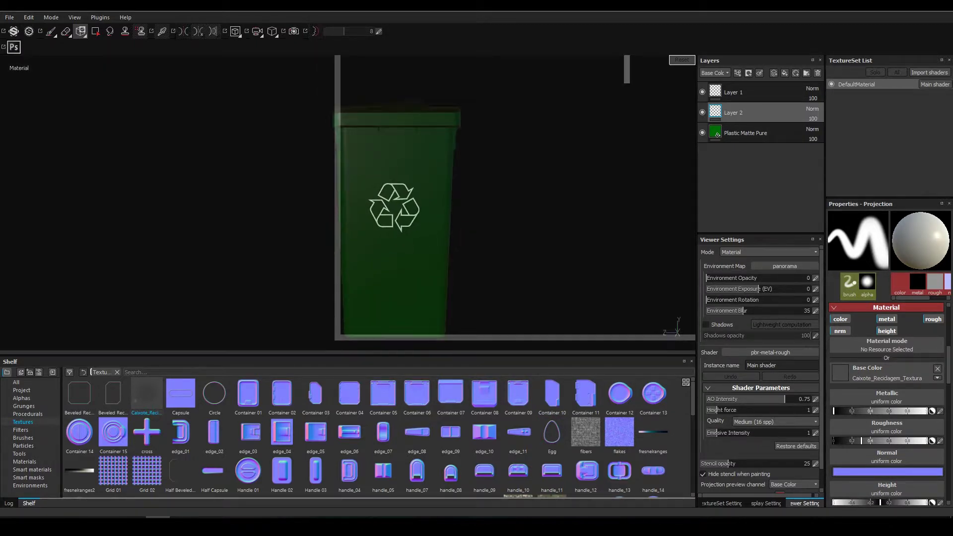
pyautogui.moveTo(377, 206); pyautogui.dragTo(419, 209)
pyautogui.press('1')
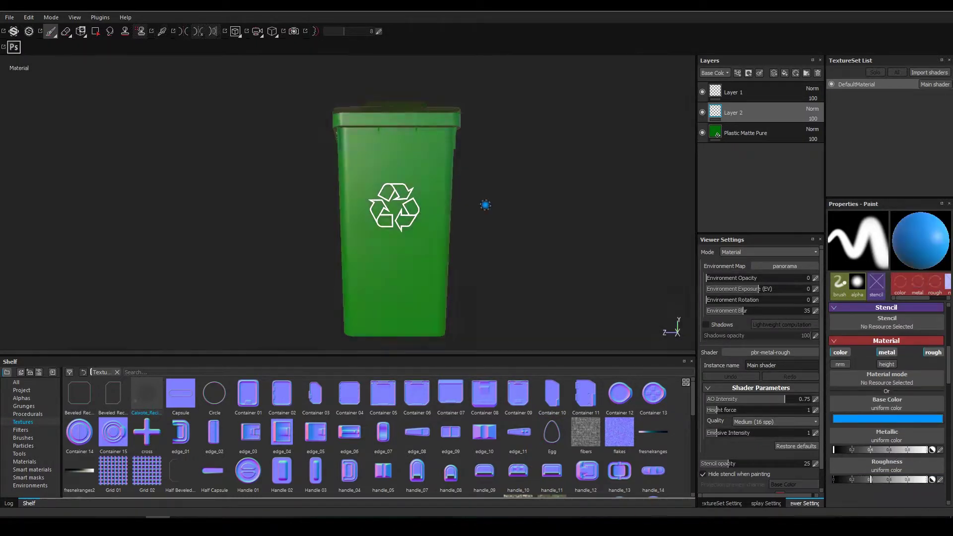
pyautogui.keyDown('alt'); pyautogui.moveTo(486, 205); pyautogui.dragTo(207, 97); pyautogui.keyUp('alt')
# Step: Set the texture export output to a new Caixotes_do_Lixo folder
pyautogui.click(9, 17)
pyautogui.click(64, 154)
pyautogui.click(435, 132)
pyautogui.click(291, 252)
pyautogui.hotkey('ctrl', 'shift', 'n')
pyautogui.press('BackSpace')
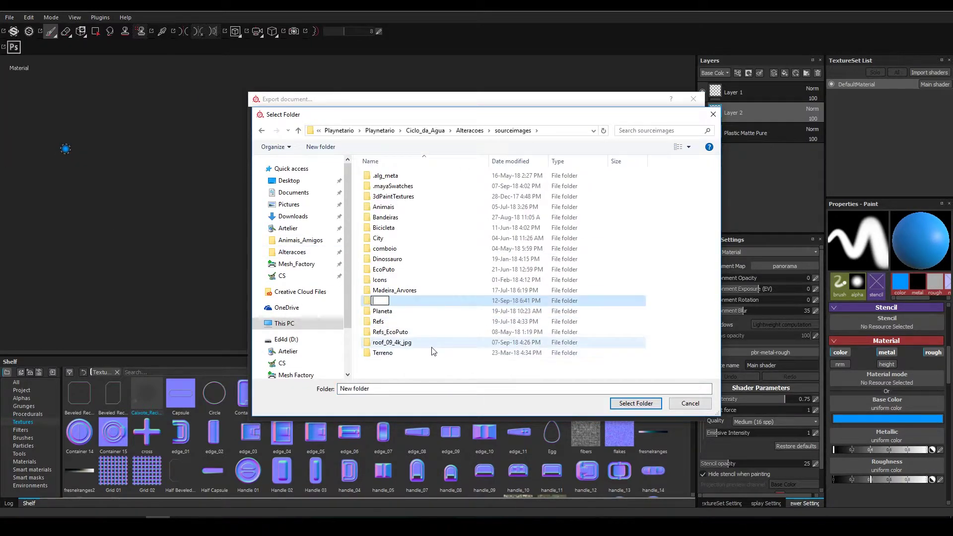
pyautogui.write('Caixo')
pyautogui.press('Return')
pyautogui.press('Return')
pyautogui.press('Return')
# Step: Export the textures with the RS_Metal_Rough preset and open the output folder
pyautogui.click(368, 147)
pyautogui.scroll(-2, 411, 187)
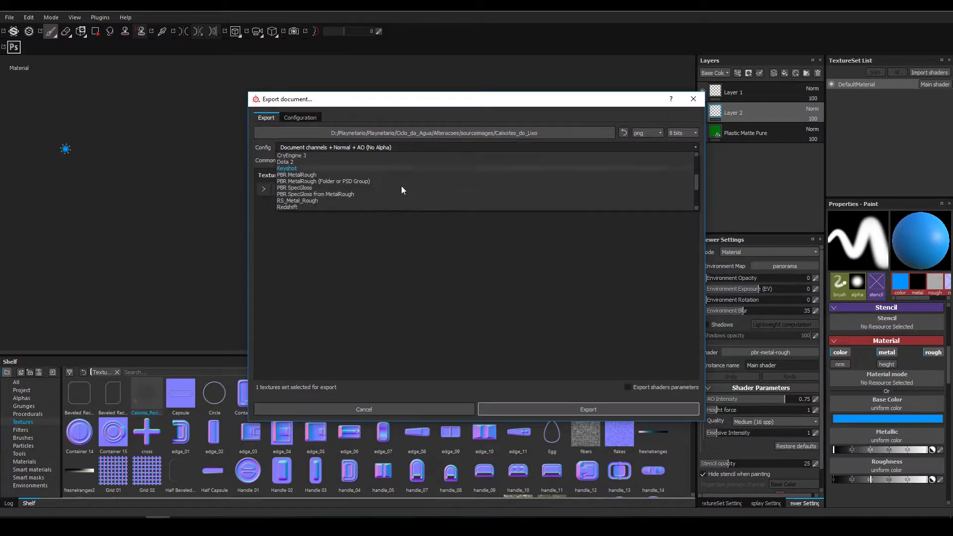
pyautogui.click(401, 185)
pyautogui.click(583, 131)
pyautogui.click(632, 400)
pyautogui.click(607, 407)
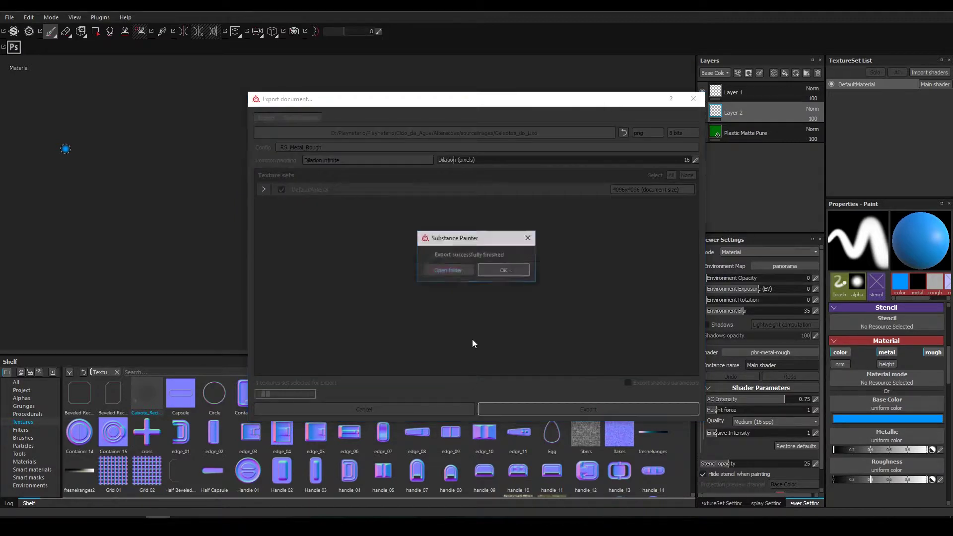
pyautogui.click(511, 269)
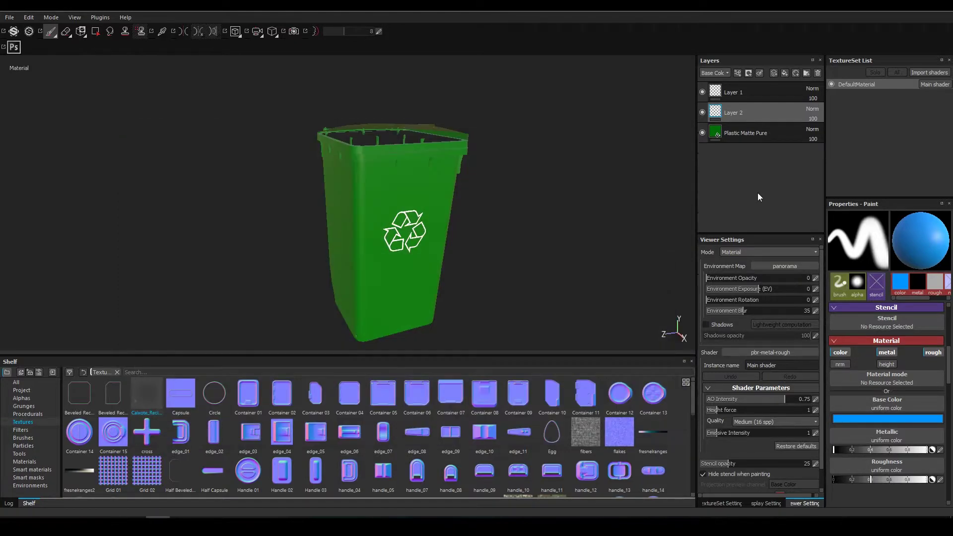
# Step: Select the bin's Plastic Matte Pure fill layer
pyautogui.click(746, 132)
# Step: Recolour the bin red and export its textures into the Vermelho folder
pyautogui.click(863, 376)
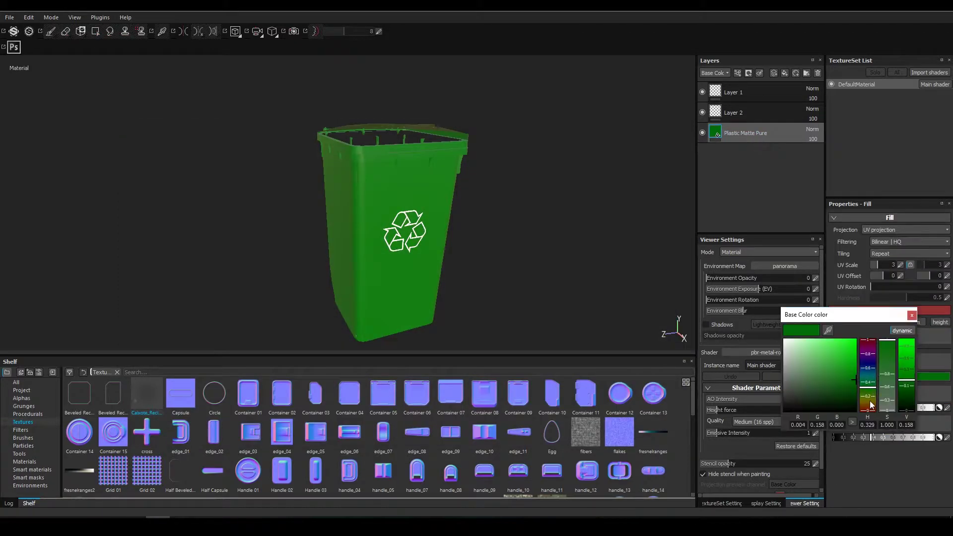
pyautogui.click(9, 16)
pyautogui.click(30, 129)
pyautogui.click(472, 131)
pyautogui.doubleClick(714, 188)
pyautogui.click(630, 408)
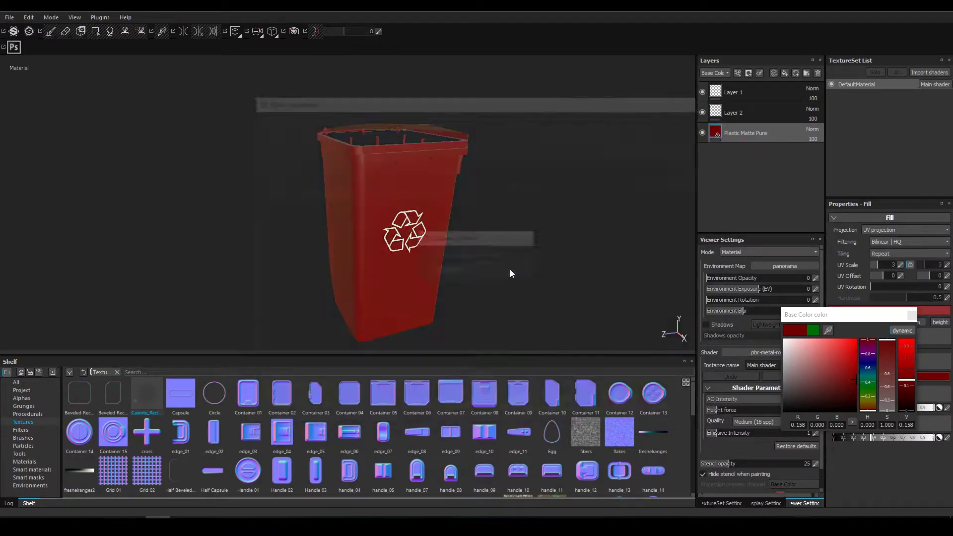
# Step: Recolour the bin yellow and export its textures into the Amarelo folder
pyautogui.click(854, 358)
pyautogui.moveTo(868, 392); pyautogui.dragTo(868, 400)
pyautogui.click(9, 16)
pyautogui.click(30, 151)
pyautogui.click(472, 132)
pyautogui.click(385, 191)
pyautogui.click(631, 403)
pyautogui.click(588, 409)
# Step: Recolour the bin brown and export its textures into the Castanho folder
pyautogui.moveTo(870, 406); pyautogui.dragTo(874, 408)
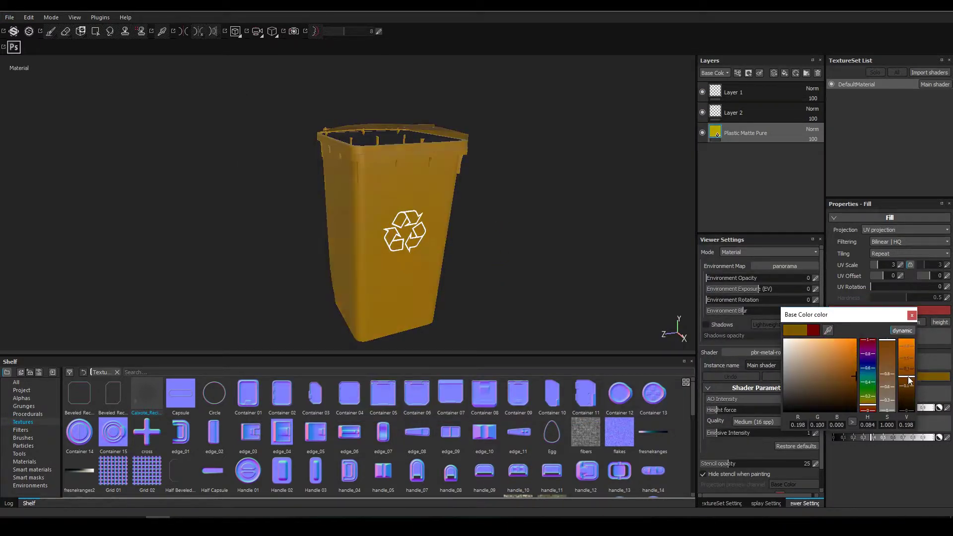
pyautogui.moveTo(906, 357); pyautogui.dragTo(912, 397)
pyautogui.click(10, 17)
pyautogui.click(30, 151)
pyautogui.click(471, 133)
pyautogui.click(506, 176)
pyautogui.click(632, 400)
pyautogui.click(554, 410)
pyautogui.click(498, 268)
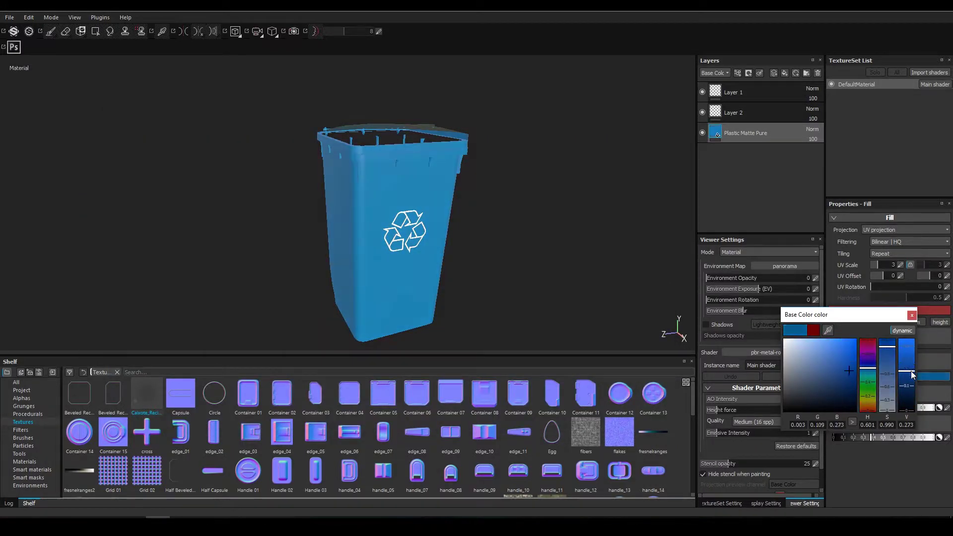
# Step: Adjust the bin to a brighter blue and export its textures into the Azul folder
pyautogui.click(847, 358)
pyautogui.click(854, 355)
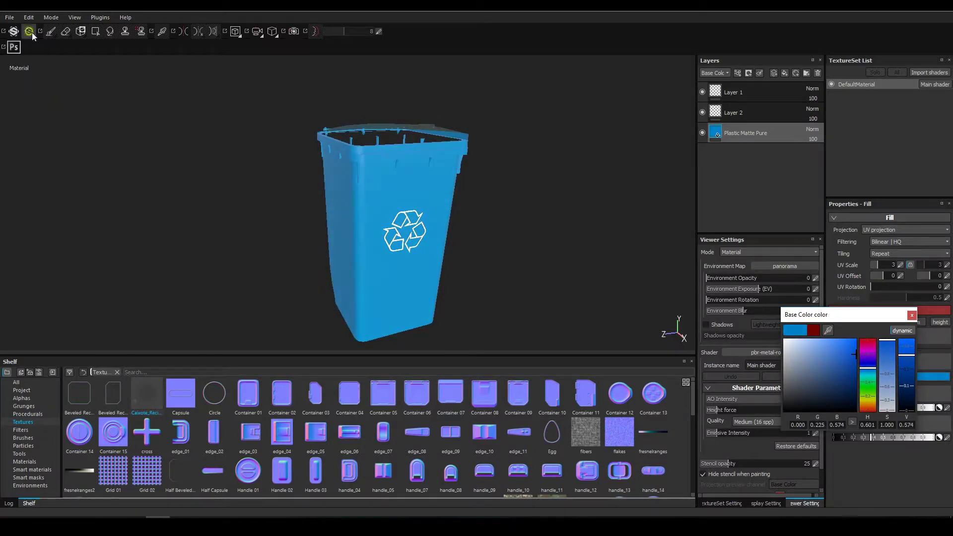
pyautogui.hotkey('ctrl', 'shift', 'e')
pyautogui.click(434, 133)
pyautogui.click(442, 187)
pyautogui.click(634, 400)
pyautogui.click(584, 410)
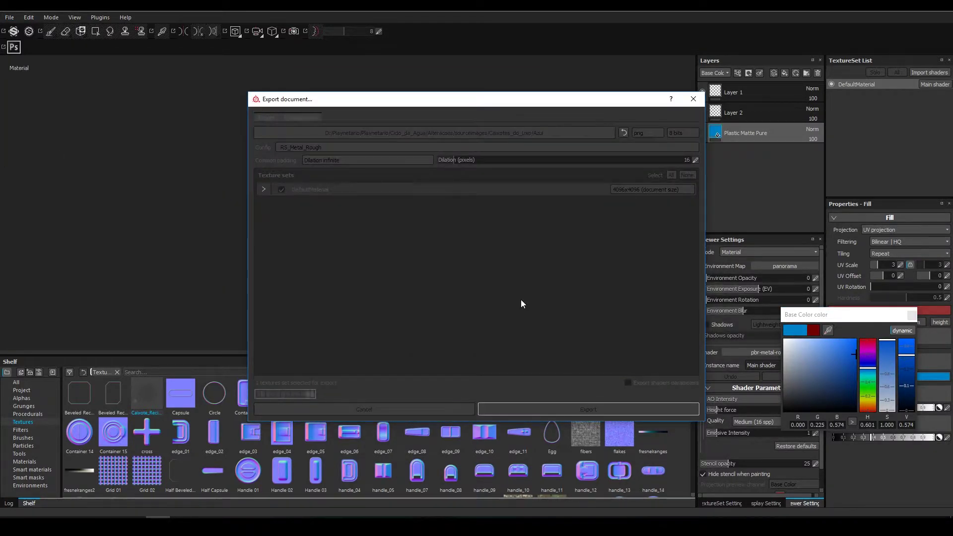
# Step: Recolour the bin black and export its textures into the Preto folder
pyautogui.click(911, 411)
pyautogui.moveTo(804, 348); pyautogui.dragTo(774, 340)
pyautogui.click(911, 411)
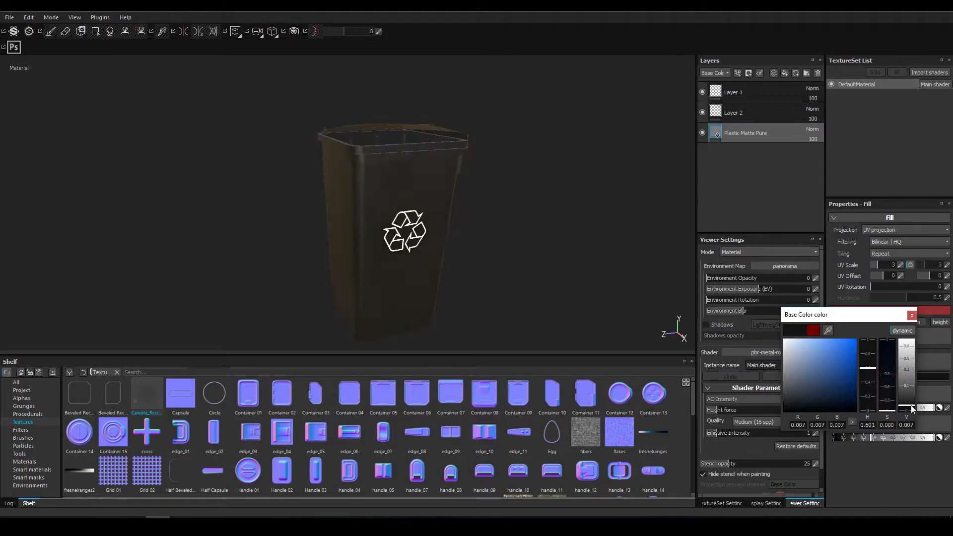
pyautogui.click(9, 17)
pyautogui.click(34, 158)
pyautogui.click(434, 132)
pyautogui.click(491, 132)
pyautogui.click(516, 173)
pyautogui.click(633, 401)
pyautogui.click(571, 407)
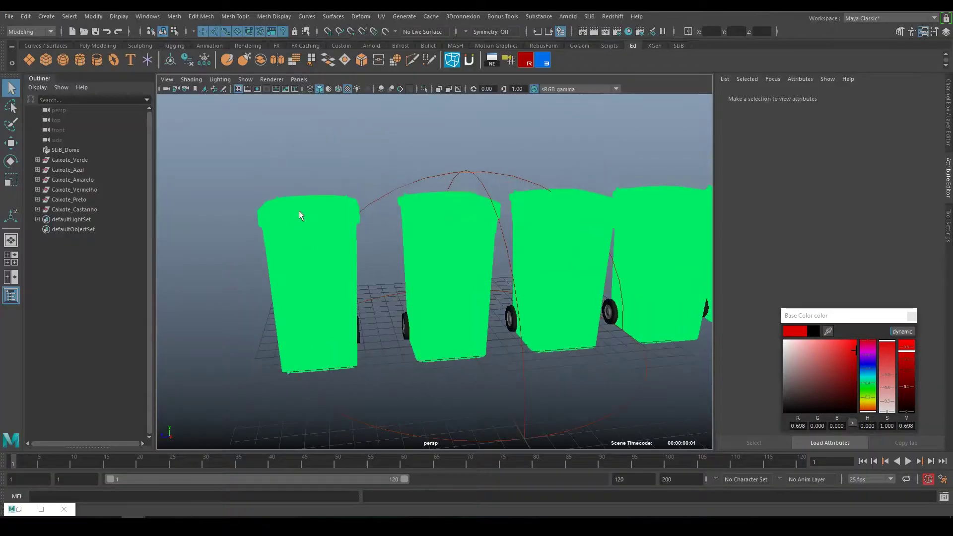
# Step: Assign a new Redshift material named Caixote_Amarelo to the leftmost bin
pyautogui.click(300, 213)
pyautogui.click(834, 101)
pyautogui.click(592, 109)
pyautogui.rightClick(350, 241)
pyautogui.click(343, 499)
pyautogui.click(426, 272)
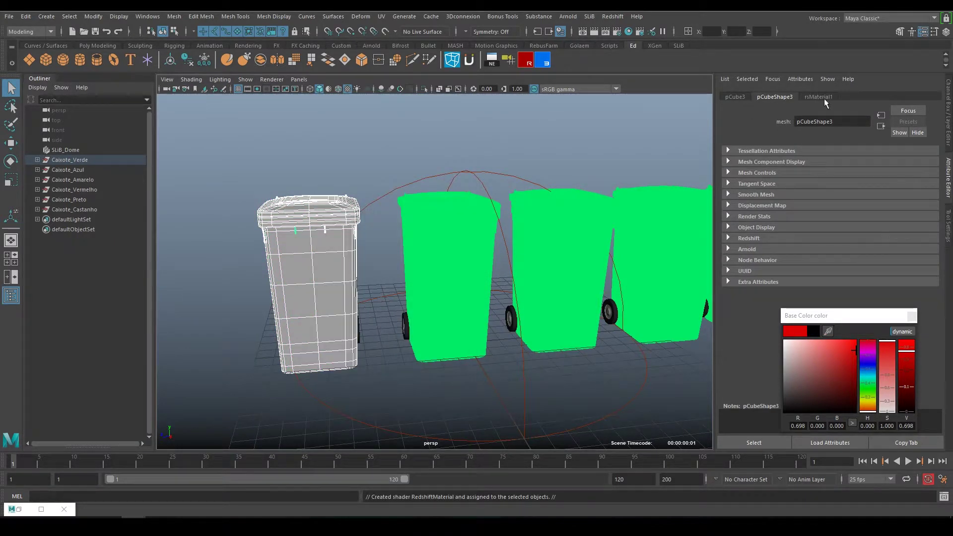
pyautogui.click(818, 97)
pyautogui.doubleClick(828, 122)
pyautogui.write('Caixote_Amarelo')
pyautogui.press('Return')
# Step: Map the yellow Difuse_Color texture to the material's diffuse colour
pyautogui.click(920, 218)
pyautogui.click(364, 222)
pyautogui.doubleClick(223, 161)
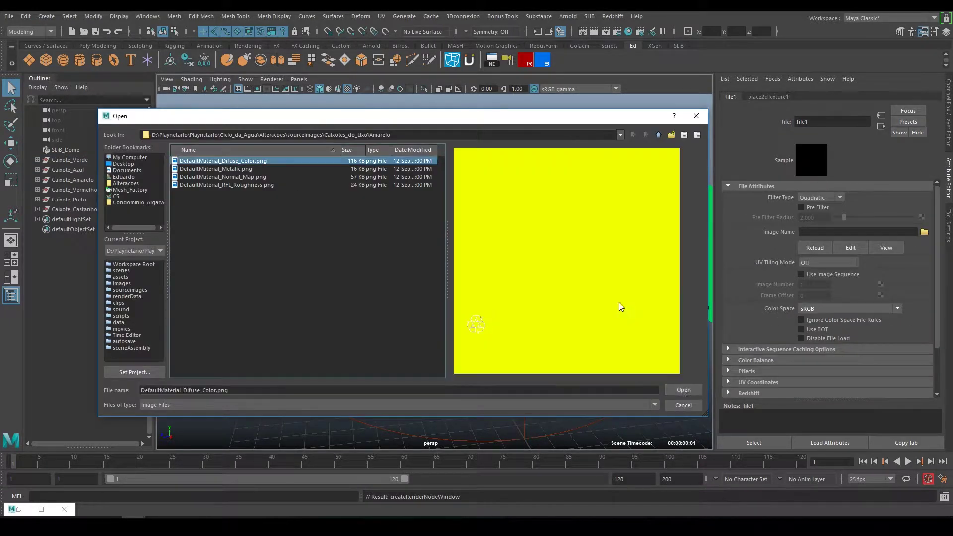
pyautogui.click(316, 273)
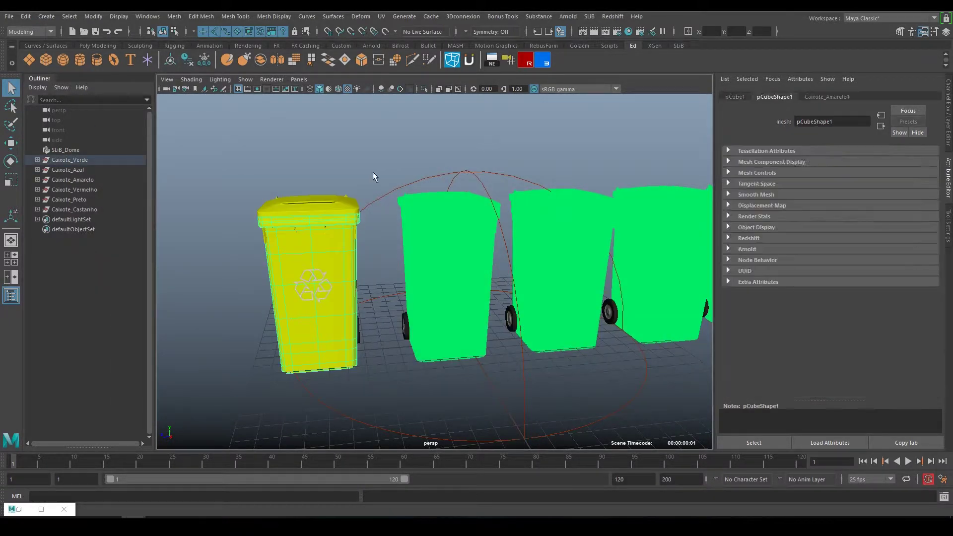
pyautogui.scroll(5, 364, 238)
pyautogui.scroll(-5, 365, 239)
# Step: Map the RFL_Roughness texture to reflection roughness and the Metalic texture to metalness
pyautogui.click(826, 96)
pyautogui.click(921, 296)
pyautogui.click(923, 230)
pyautogui.doubleClick(247, 185)
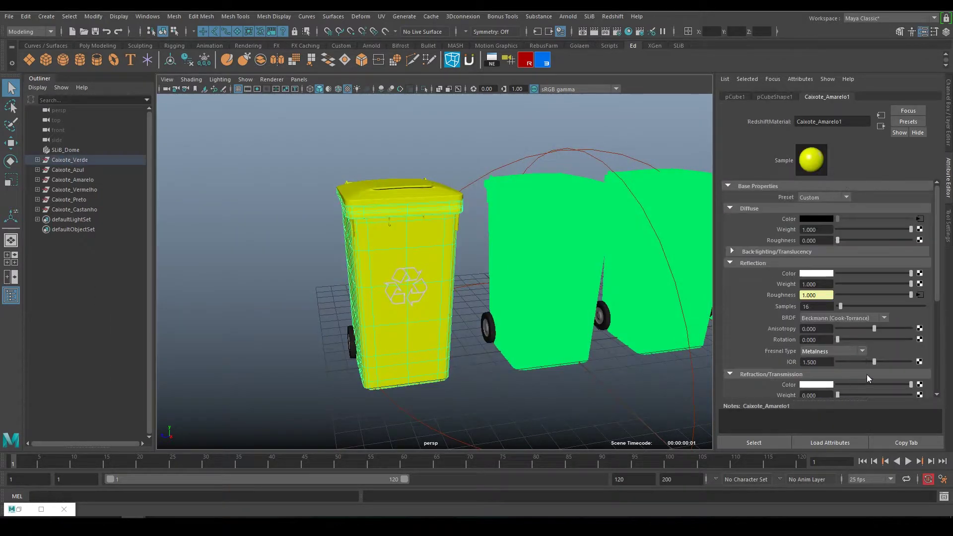
pyautogui.scroll(-2, 866, 378)
pyautogui.click(920, 341)
pyautogui.click(924, 232)
pyautogui.doubleClick(233, 169)
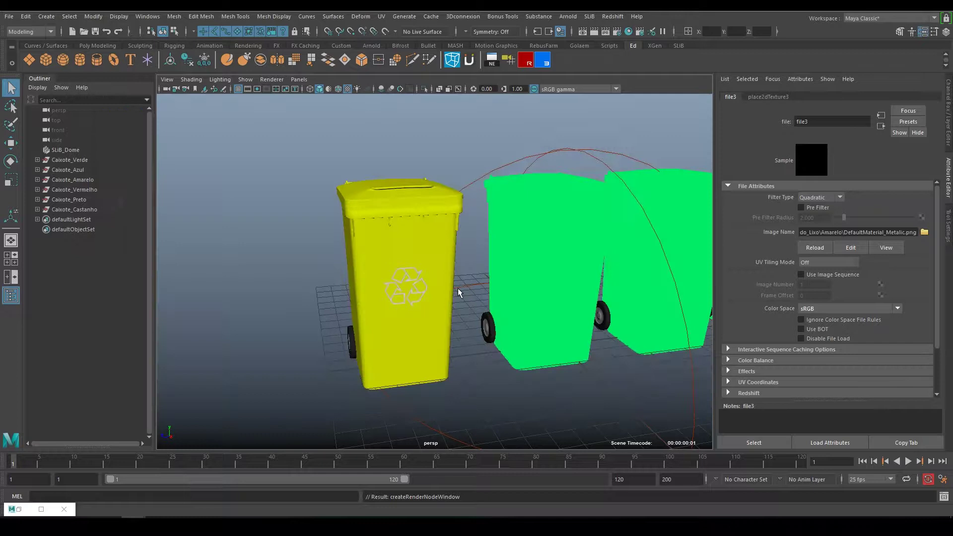
# Step: Start a Redshift IPR preview and set the metallic map's colour space to Raw
pyautogui.click(605, 31)
pyautogui.scroll(2, 572, 249)
pyautogui.moveTo(558, 252)
pyautogui.keyDown('alt'); pyautogui.mouseDown()
pyautogui.moveTo(603, 264)
pyautogui.moveTo(574, 267)
pyautogui.mouseUp(); pyautogui.keyUp('alt')
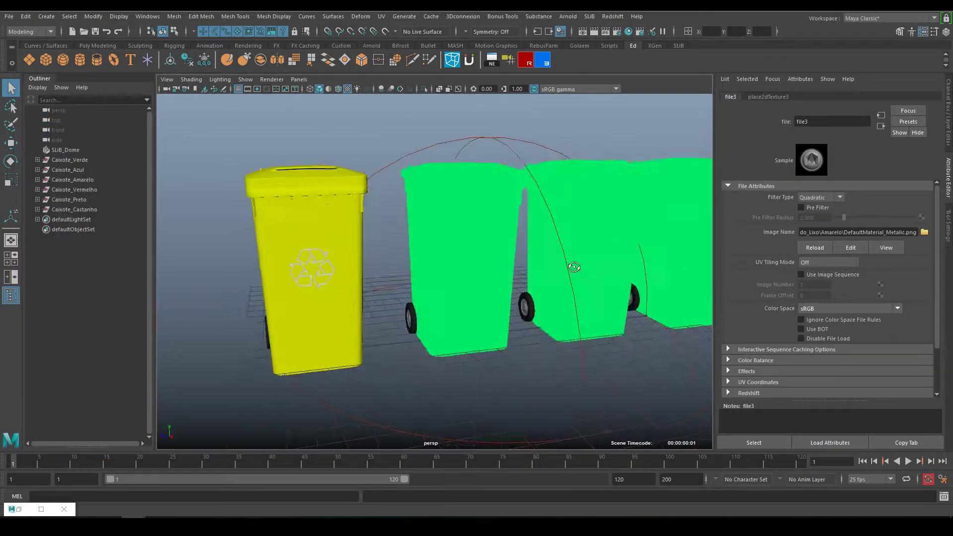
pyautogui.click(849, 308)
pyautogui.click(833, 323)
# Step: Duplicate the Caixote_Amarelo1 shading network in Hypershade, creating Caixote_Amarelo2
pyautogui.click(600, 34)
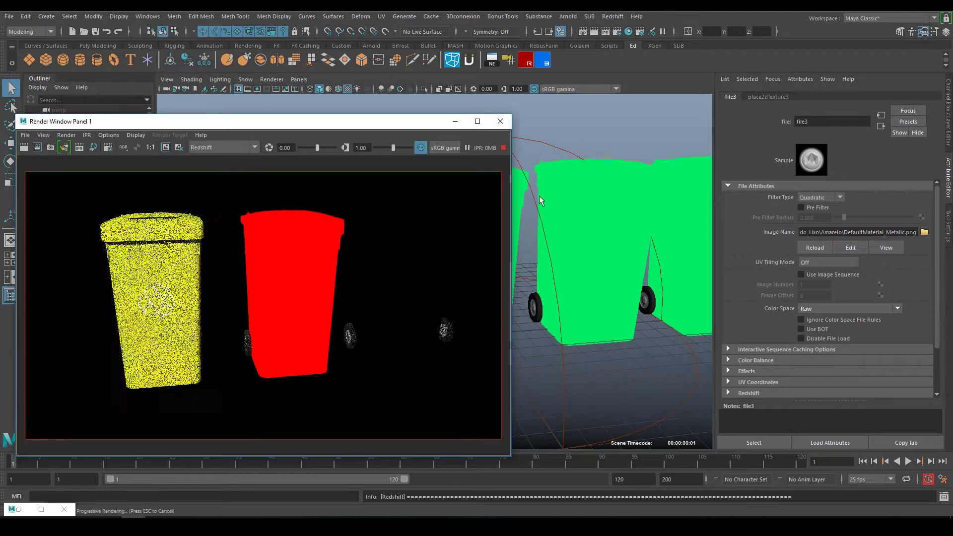
pyautogui.moveTo(540, 201)
pyautogui.keyDown('alt'); pyautogui.mouseDown()
pyautogui.moveTo(571, 213)
pyautogui.moveTo(546, 218)
pyautogui.mouseUp(); pyautogui.keyUp('alt')
pyautogui.click(628, 31)
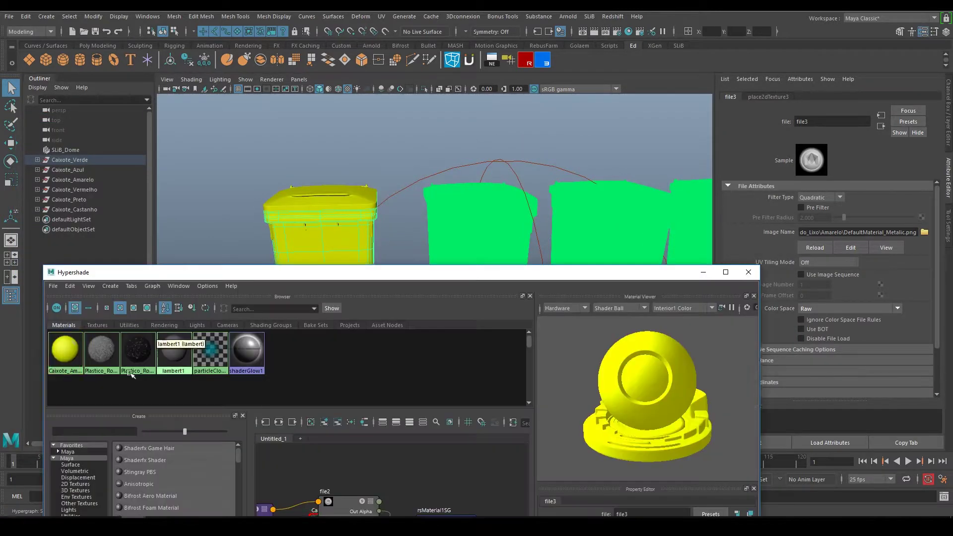
pyautogui.click(162, 301)
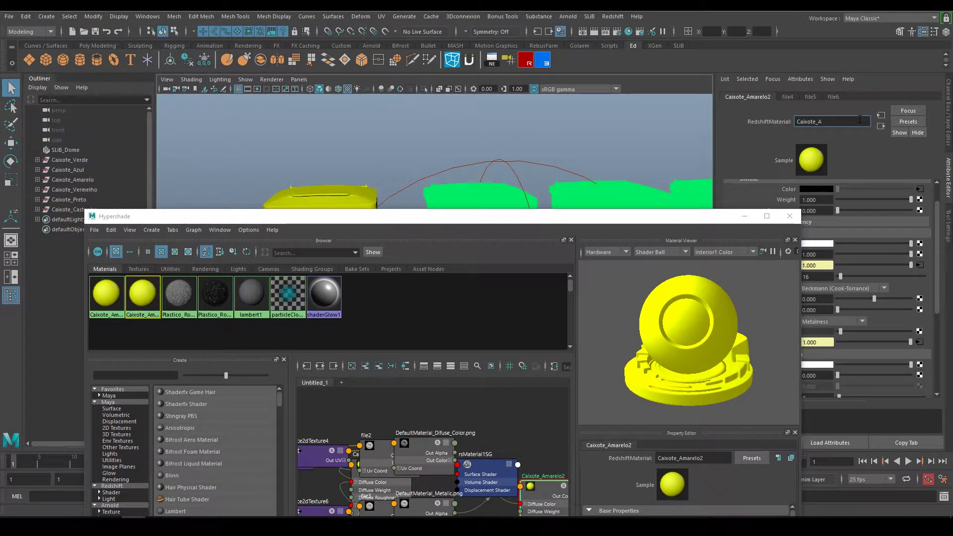
# Step: Select the second bin and move the Hypershade window out of the way
pyautogui.click(739, 217)
pyautogui.click(360, 208)
pyautogui.moveTo(410, 274)
pyautogui.mouseDown()
pyautogui.moveTo(365, 273)
pyautogui.moveTo(317, 248)
pyautogui.mouseUp()
pyautogui.click(342, 174)
# Step: Assign the bin a new Redshift material with the blue diffuse colour texture
pyautogui.moveTo(357, 209); pyautogui.dragTo(367, 472, button='right')
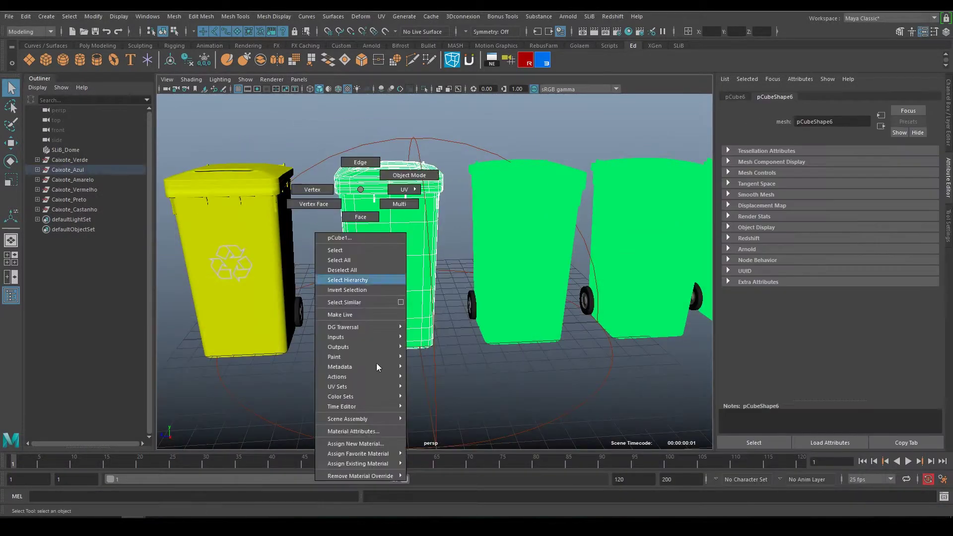
pyautogui.click(412, 272)
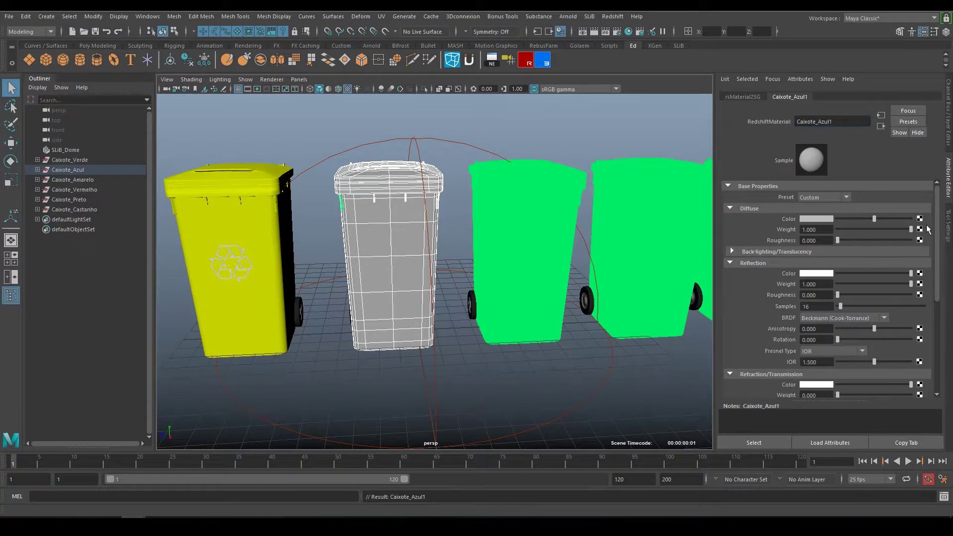
pyautogui.click(929, 232)
pyautogui.doubleClick(251, 169)
# Step: Connect the blue roughness and metallic textures to reflection roughness and metalness
pyautogui.click(875, 210)
pyautogui.click(924, 232)
pyautogui.click(250, 185)
pyautogui.doubleClick(251, 184)
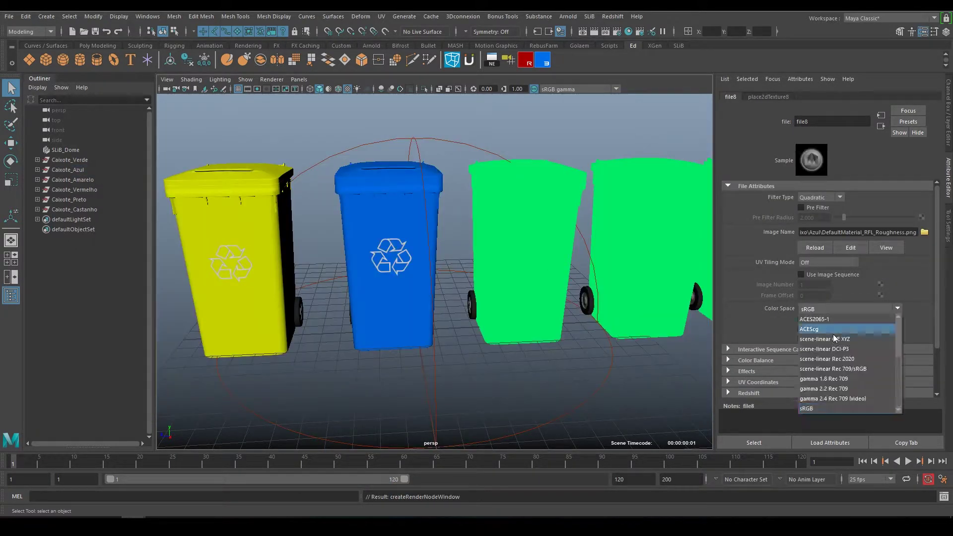
pyautogui.scroll(-1, 832, 323)
pyautogui.click(919, 342)
pyautogui.click(410, 266)
pyautogui.click(925, 233)
pyautogui.doubleClick(251, 168)
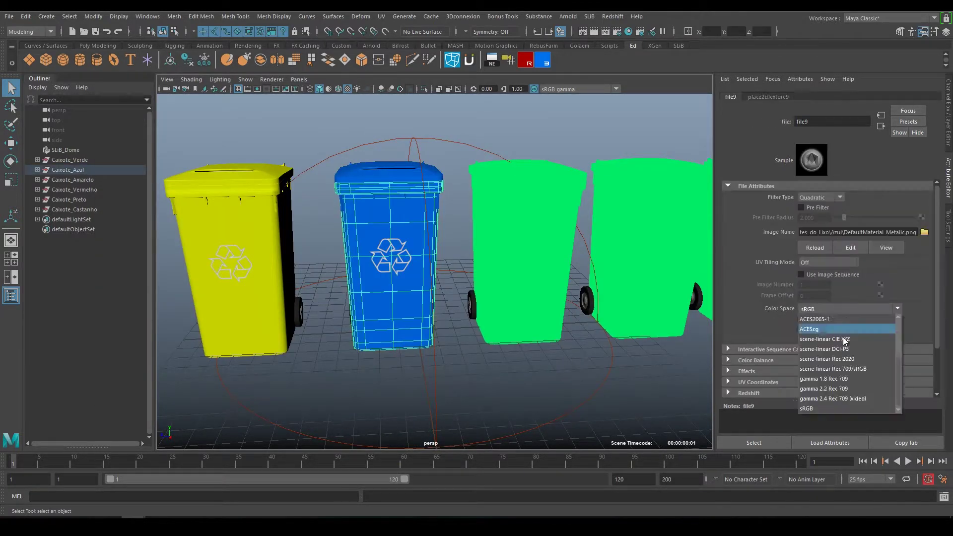
# Step: Preview the Redshift render, then give the middle bin a new Redshift material
pyautogui.click(594, 31)
pyautogui.click(500, 122)
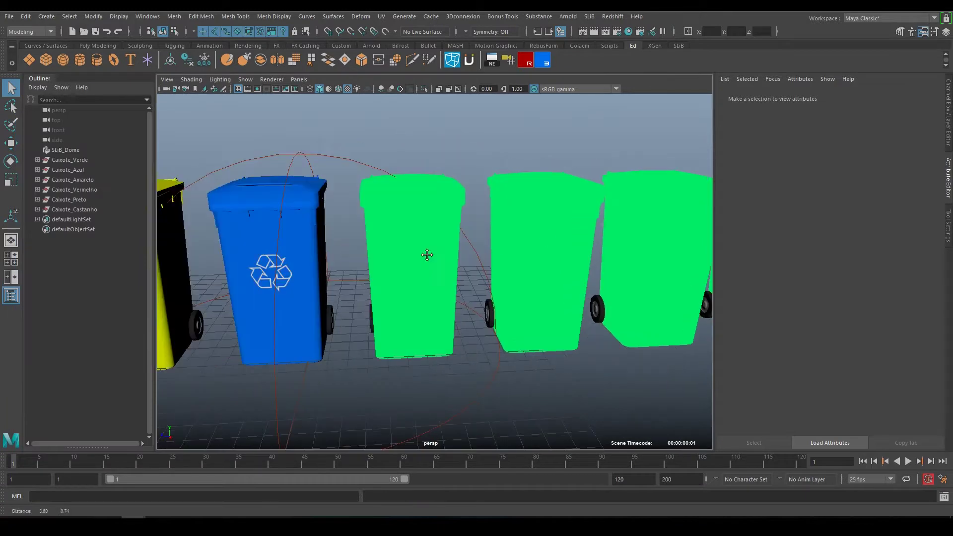
pyautogui.click(428, 255)
pyautogui.moveTo(473, 255); pyautogui.dragTo(437, 308, button='right')
pyautogui.click(351, 282)
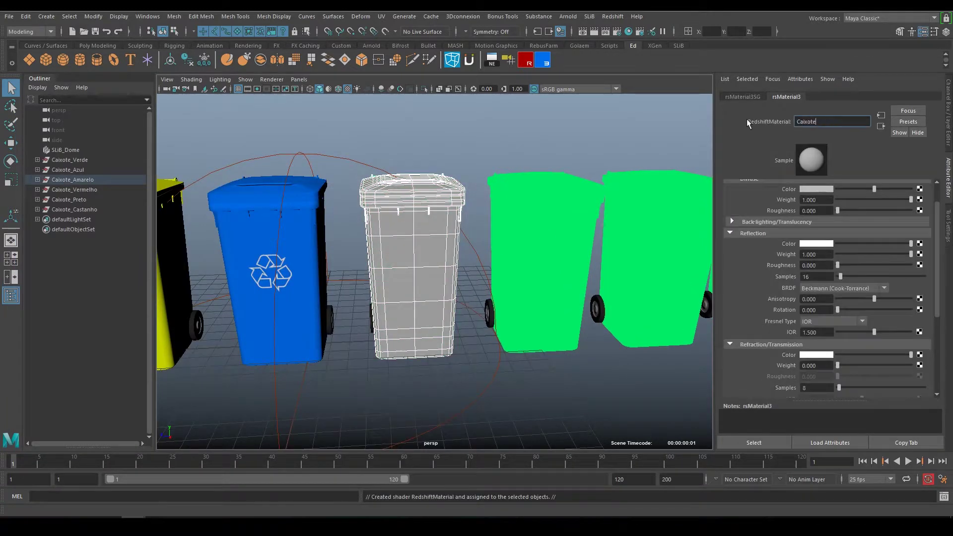
# Step: Start a file texture on the middle bin's diffuse colour, cancelling the file browser
pyautogui.scroll(2, 844, 248)
pyautogui.click(920, 219)
pyautogui.click(410, 267)
pyautogui.click(924, 231)
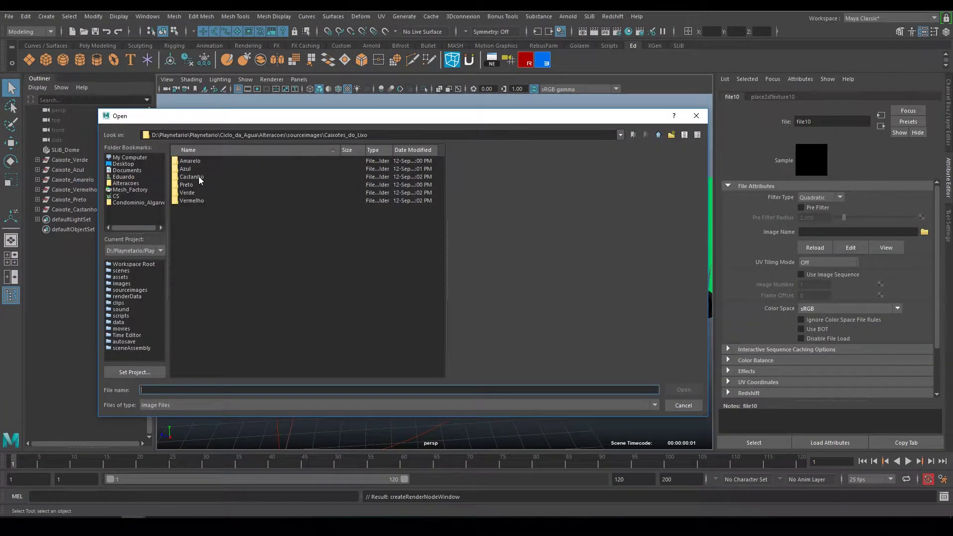
pyautogui.press('Escape')
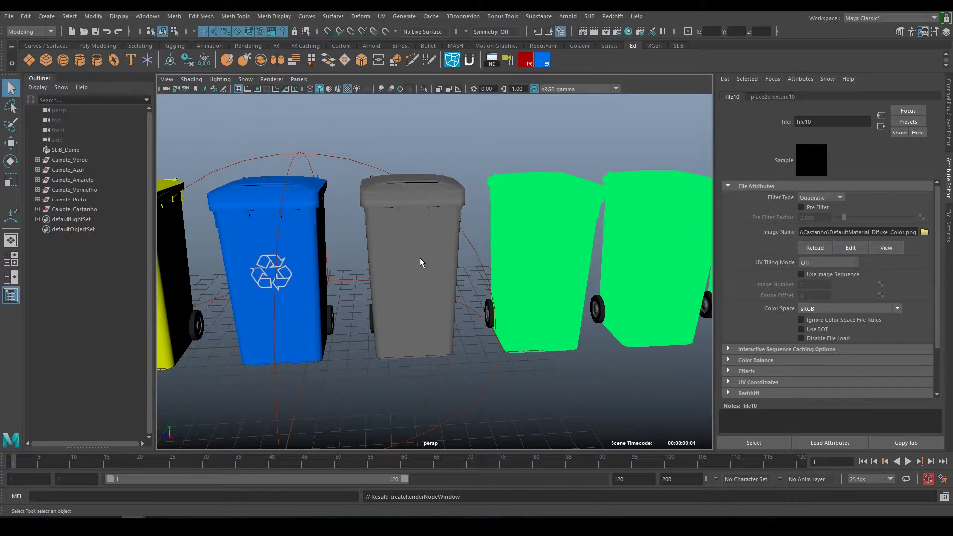
# Step: Connect the RFL_Roughness and Metalic PNGs to the brown material's reflection roughness and metalness
pyautogui.click(420, 257)
pyautogui.click(921, 297)
pyautogui.click(410, 267)
pyautogui.click(924, 231)
pyautogui.doubleClick(234, 182)
pyautogui.click(410, 267)
pyautogui.click(921, 366)
pyautogui.click(412, 258)
pyautogui.click(924, 232)
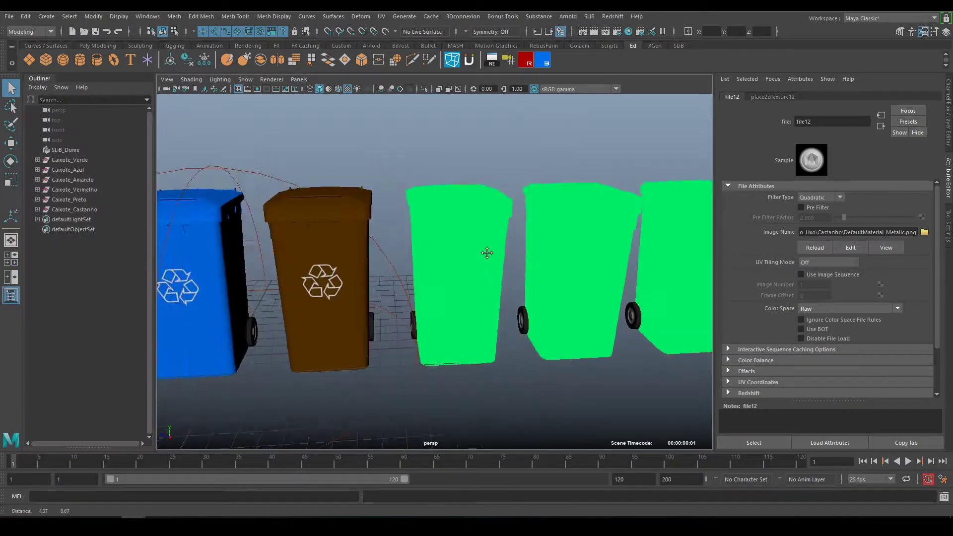
pyautogui.keyDown('alt'); pyautogui.moveTo(512, 239); pyautogui.dragTo(472, 252); pyautogui.keyUp('alt')
# Step: Give the next bin a Redshift material named Caixote_Preto with the black colour map
pyautogui.click(358, 497)
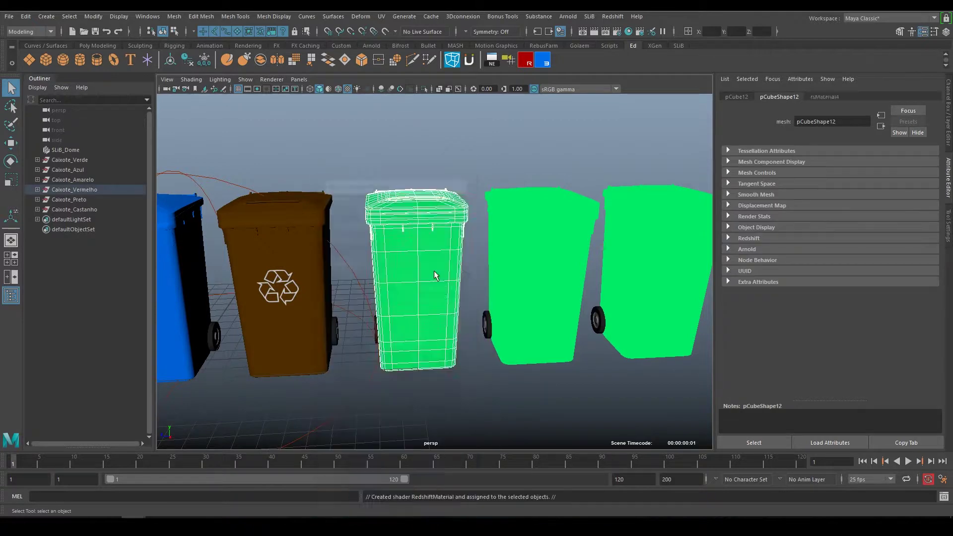
pyautogui.write('Caixote_Preto')
pyautogui.press('Return')
pyautogui.click(920, 219)
pyautogui.click(415, 226)
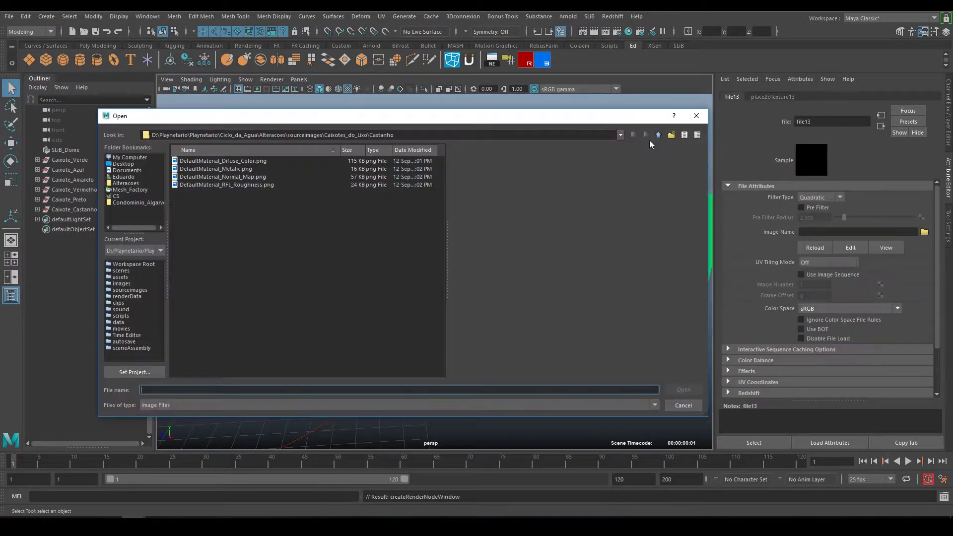
pyautogui.doubleClick(231, 161)
pyautogui.click(441, 274)
# Step: Connect the black bin's roughness and metallic maps to Caixote_Preto
pyautogui.click(838, 97)
pyautogui.click(919, 296)
pyautogui.click(414, 226)
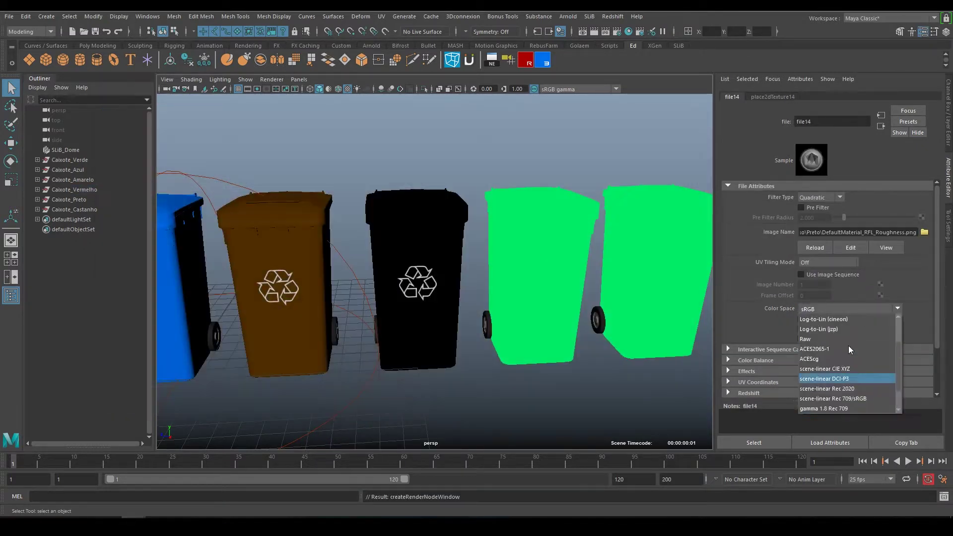
pyautogui.click(814, 339)
pyautogui.click(920, 243)
pyautogui.click(415, 225)
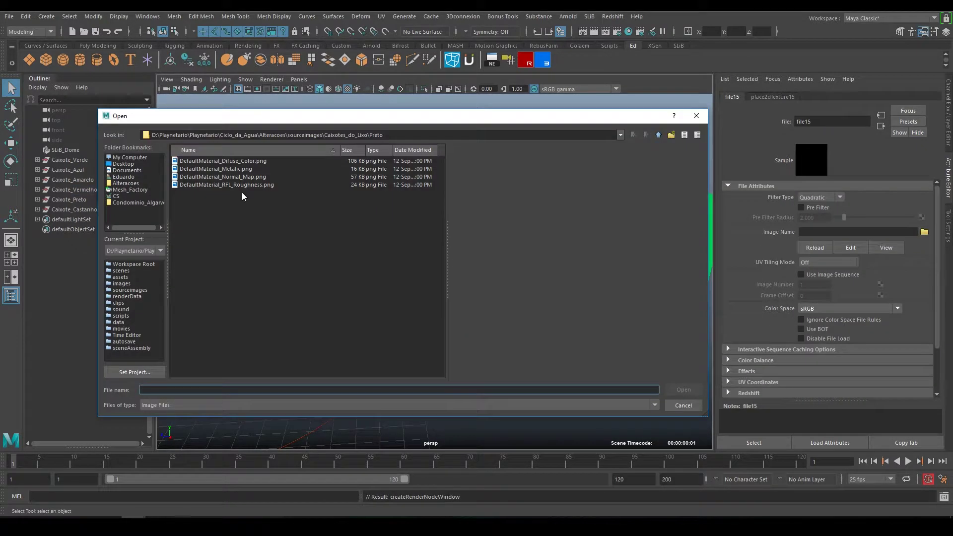
pyautogui.doubleClick(216, 169)
pyautogui.click(846, 308)
# Step: Select the next bin and create a Redshift material named Caixote_Verde
pyautogui.click(450, 254)
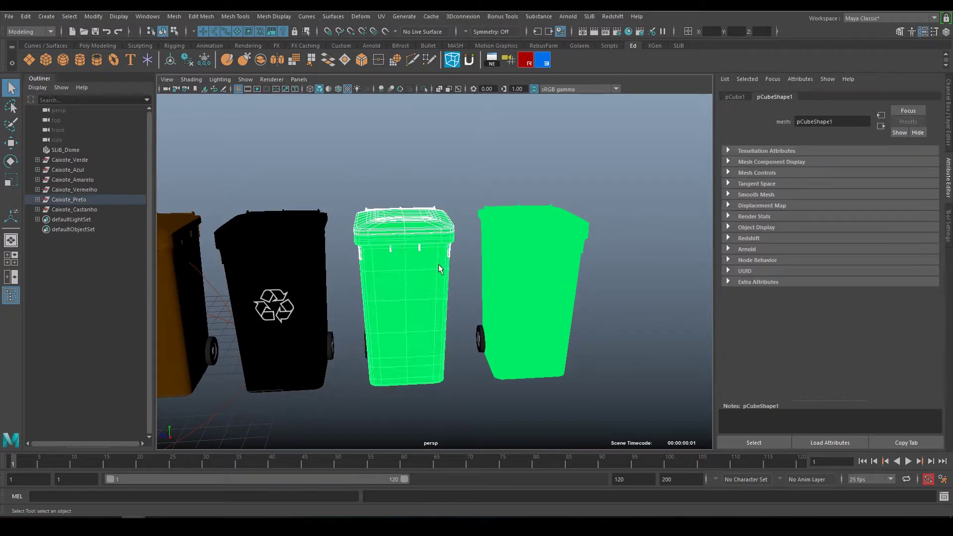
pyautogui.moveTo(439, 264); pyautogui.dragTo(432, 279, button='right')
pyautogui.click(342, 298)
pyautogui.click(423, 274)
pyautogui.click(831, 122)
pyautogui.write('Caixote')
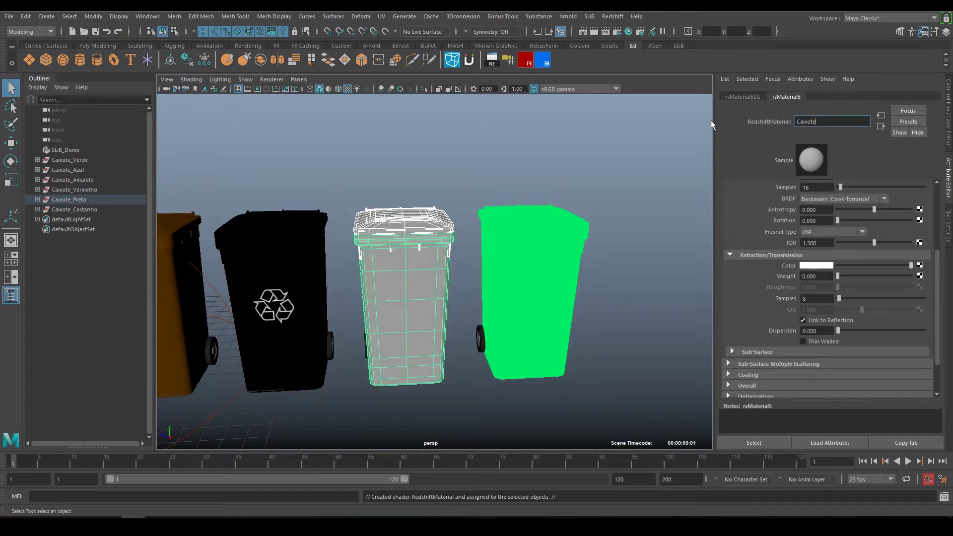
pyautogui.write('_Verde')
pyautogui.press('Return')
# Step: Map the green colour texture to Caixote_Verde's diffuse colour
pyautogui.click(919, 218)
pyautogui.click(406, 260)
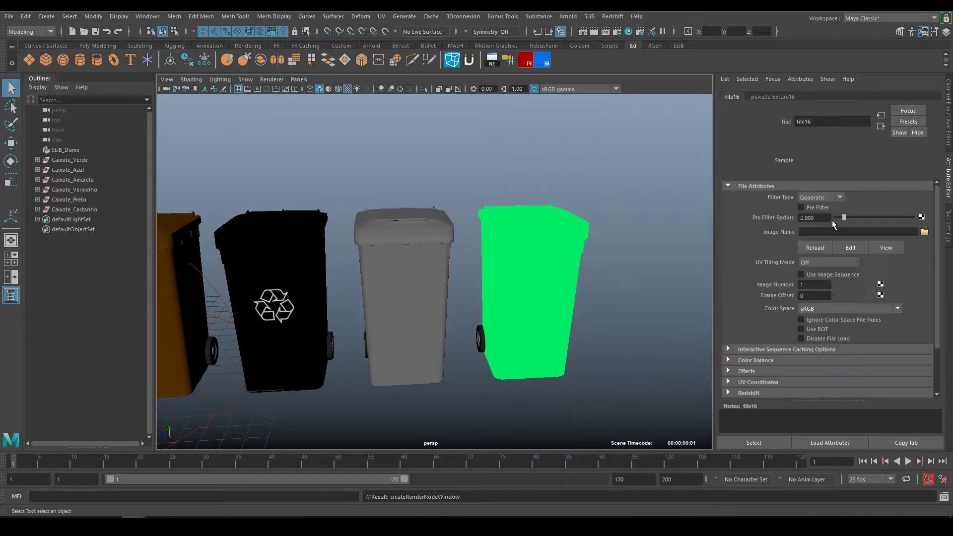
pyautogui.click(924, 232)
pyautogui.click(223, 161)
pyautogui.click(680, 389)
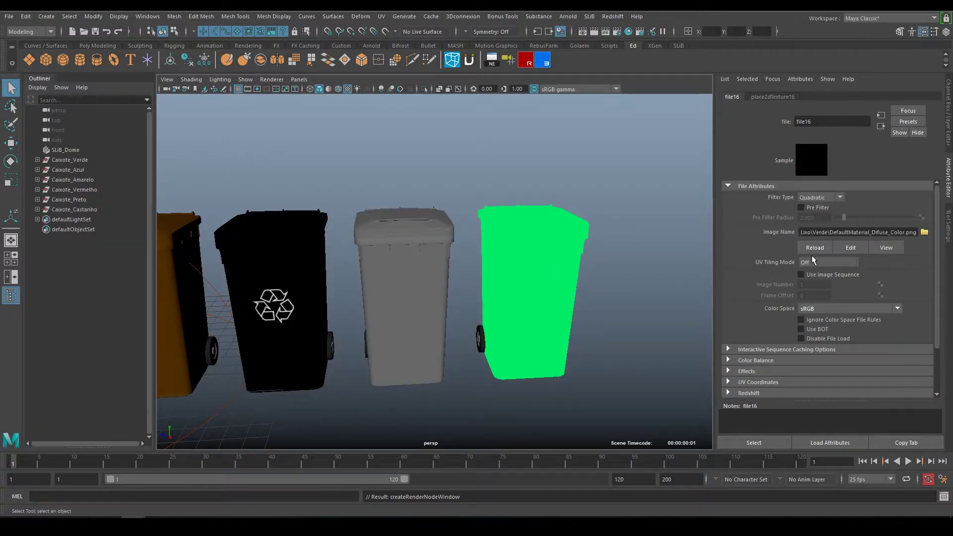
pyautogui.click(405, 298)
# Step: Connect the green bin's roughness and metallic maps to reflection roughness and metalness
pyautogui.click(919, 295)
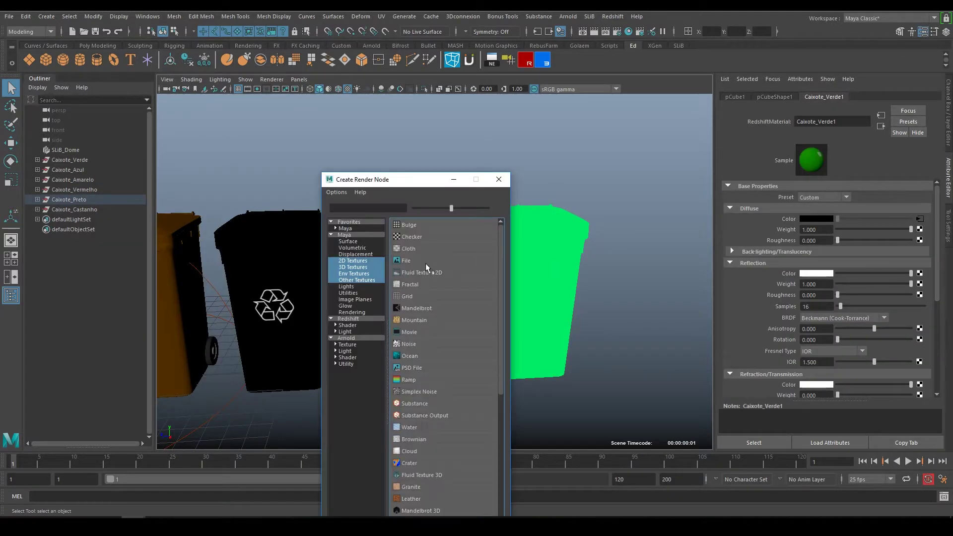
pyautogui.click(408, 262)
pyautogui.click(924, 232)
pyautogui.doubleClick(274, 185)
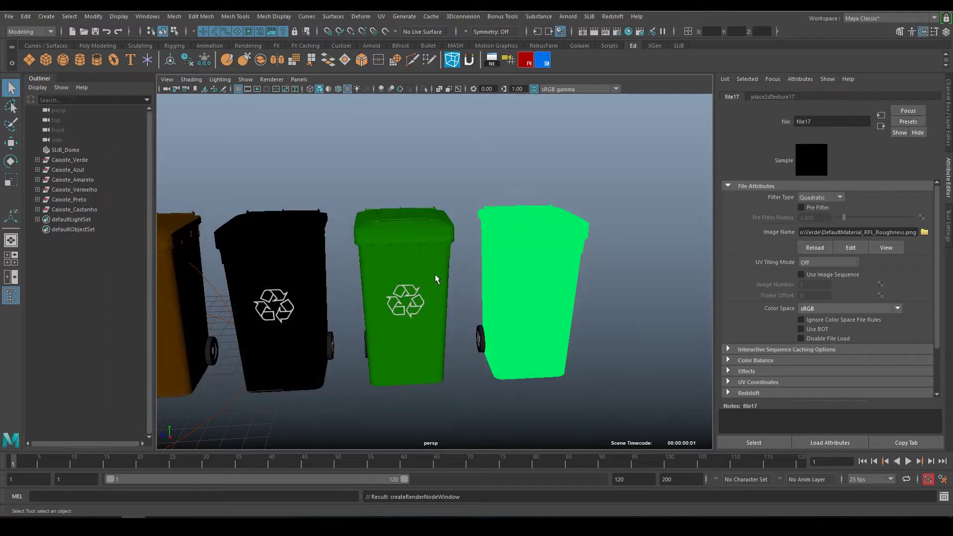
pyautogui.click(440, 278)
pyautogui.scroll(-5, 844, 298)
pyautogui.click(919, 342)
pyautogui.click(408, 261)
pyautogui.click(924, 232)
pyautogui.doubleClick(274, 185)
# Step: Select the next bin and assign a Redshift material named Caixote_Vermelho
pyautogui.moveTo(460, 185); pyautogui.dragTo(620, 261)
pyautogui.moveTo(541, 268); pyautogui.dragTo(491, 269, button='right')
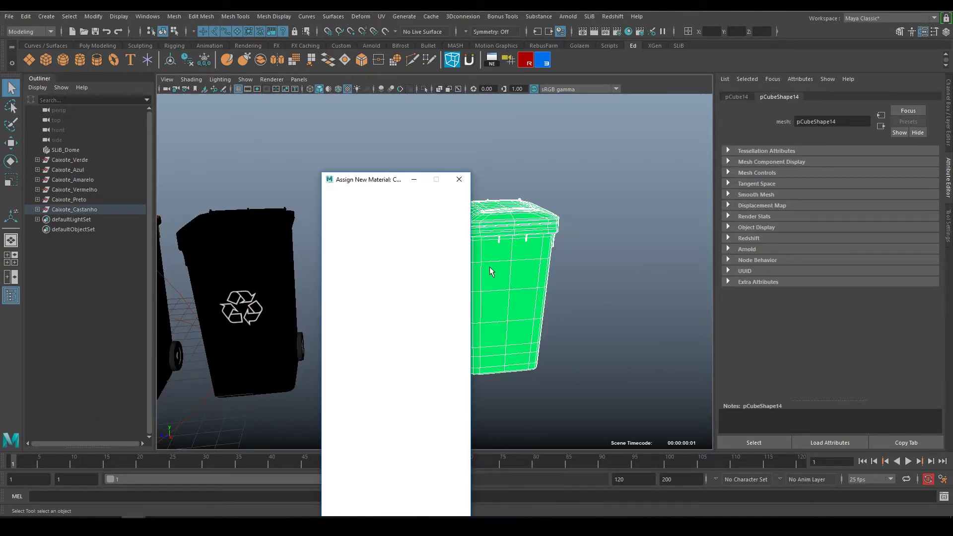
pyautogui.click(432, 270)
pyautogui.write('Caixote_Vermelho')
pyautogui.press('Return')
# Step: Map the red colour texture to Caixote_Vermelho's diffuse colour
pyautogui.click(919, 189)
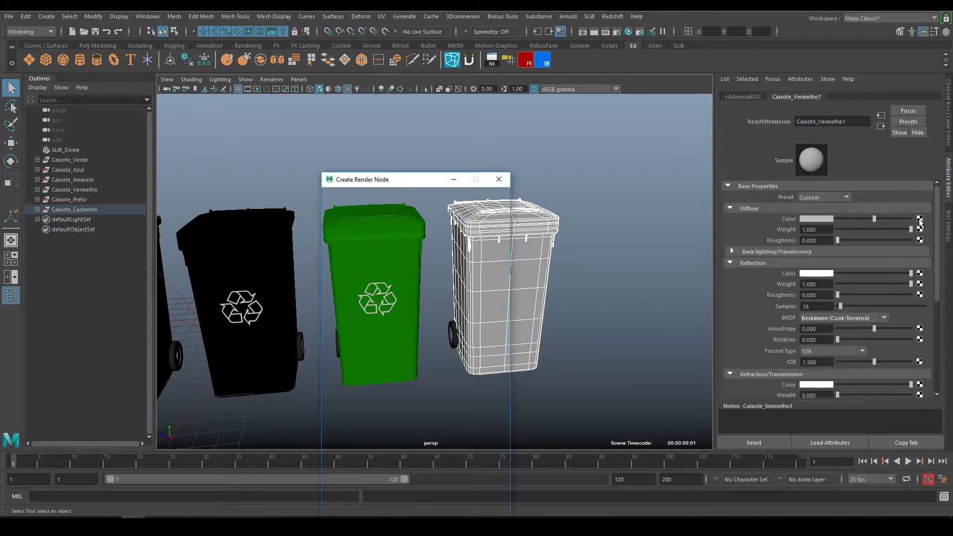
pyautogui.click(347, 208)
pyautogui.click(924, 232)
pyautogui.doubleClick(198, 184)
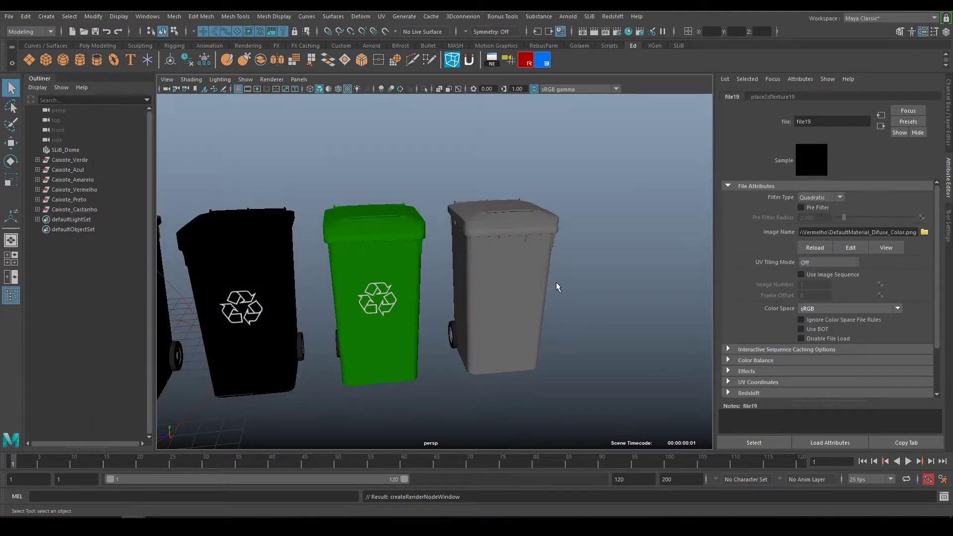
pyautogui.click(523, 273)
# Step: Connect the red bin's roughness and metallic maps, setting the metallic colour space to Raw
pyautogui.click(921, 300)
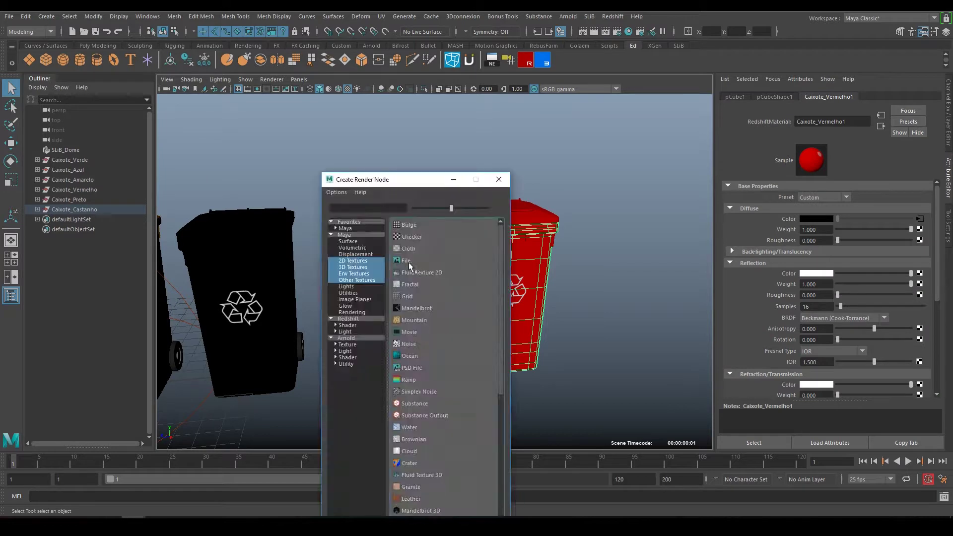
pyautogui.click(412, 237)
pyautogui.click(924, 231)
pyautogui.click(850, 308)
pyautogui.click(874, 344)
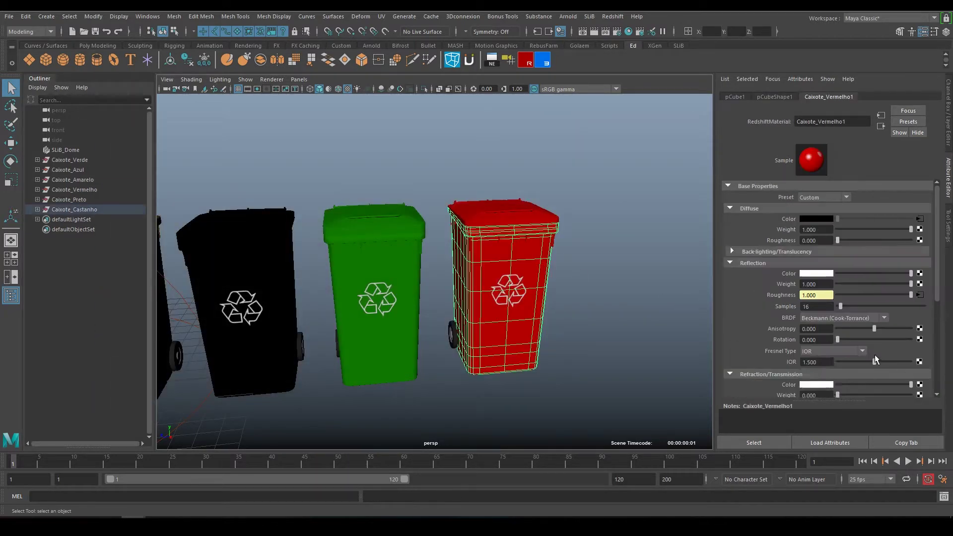
pyautogui.click(921, 372)
pyautogui.click(412, 237)
pyautogui.click(924, 232)
pyautogui.doubleClick(214, 166)
pyautogui.click(850, 308)
pyautogui.click(844, 344)
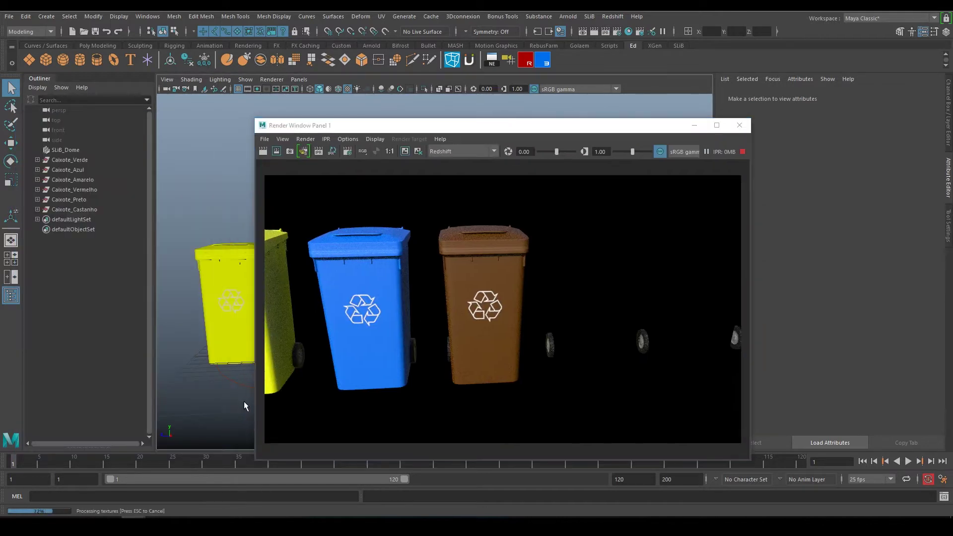
# Step: Select the SLiB_Dome light and orbit the IPR camera to frame the six bins as a receding row
pyautogui.click(80, 152)
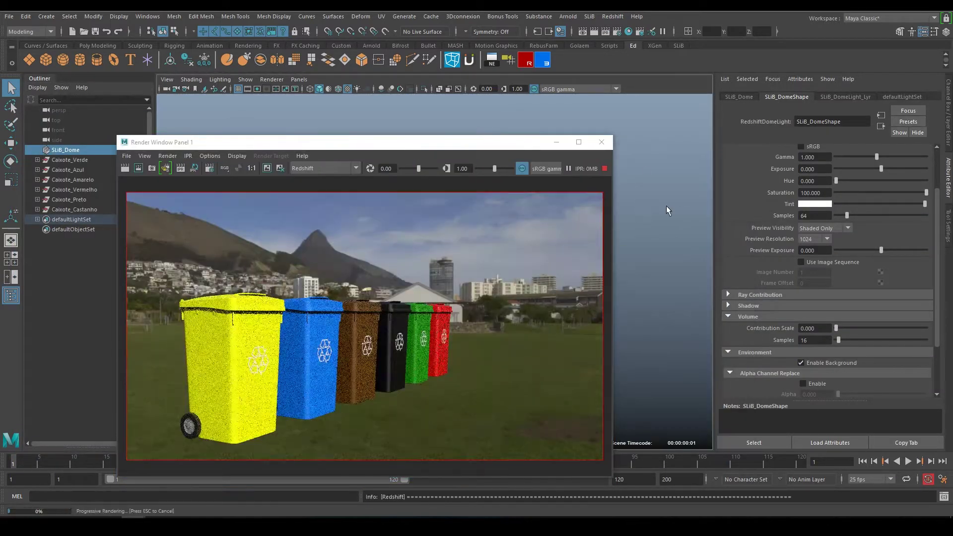
pyautogui.keyDown('alt'); pyautogui.moveTo(662, 229); pyautogui.dragTo(643, 233); pyautogui.keyUp('alt')
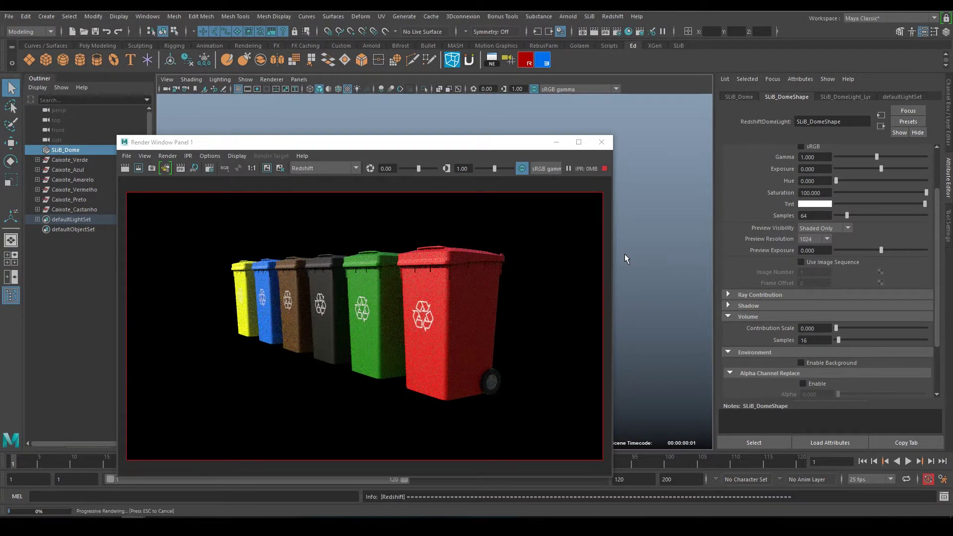
pyautogui.scroll(3, 675, 260)
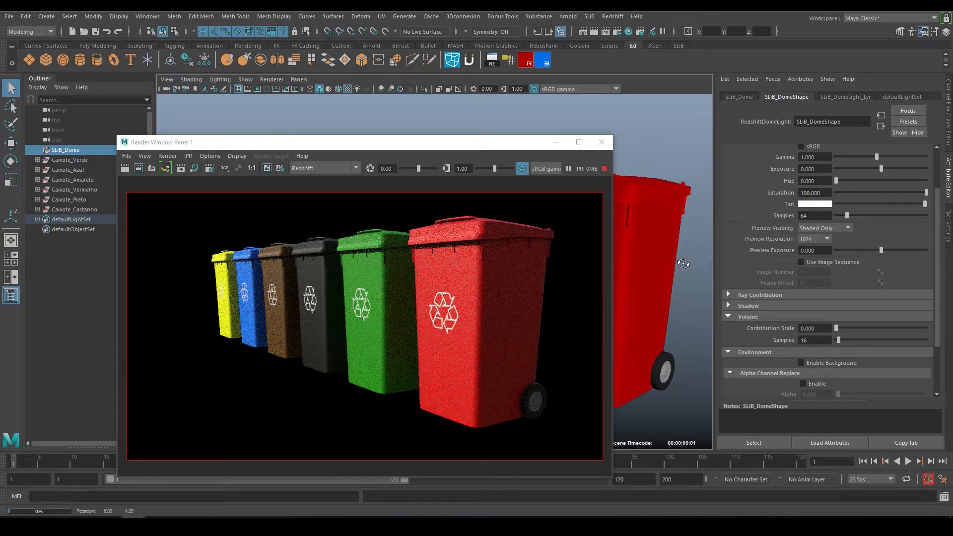
pyautogui.keyDown('alt'); pyautogui.moveTo(679, 260); pyautogui.dragTo(680, 275); pyautogui.keyUp('alt')
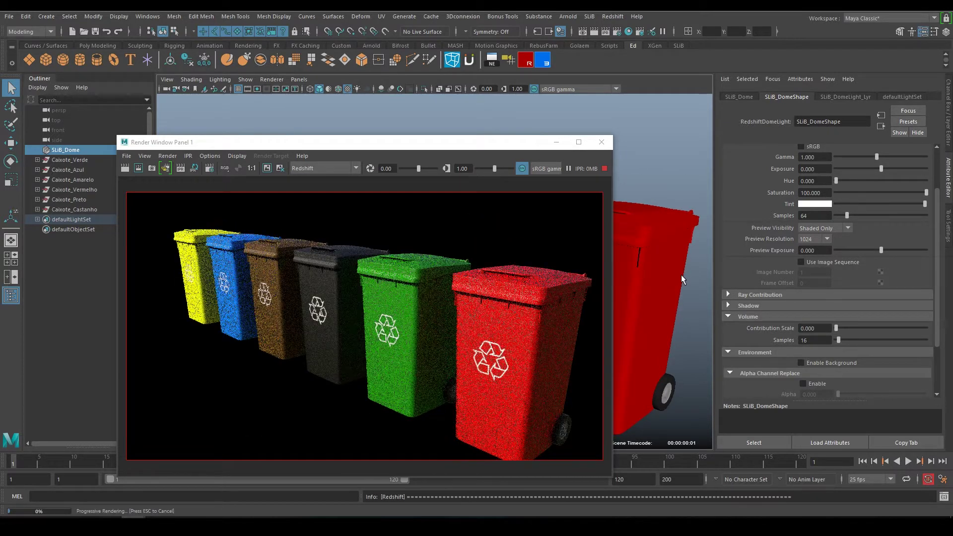
pyautogui.keyDown('alt'); pyautogui.moveTo(685, 282); pyautogui.dragTo(670, 270); pyautogui.keyUp('alt')
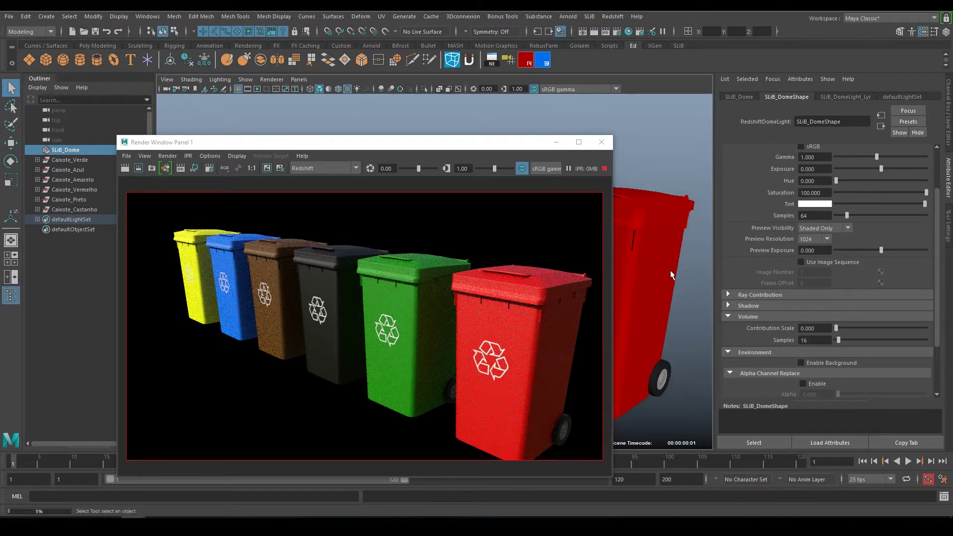
pyautogui.moveTo(517, 148); pyautogui.dragTo(550, 117)
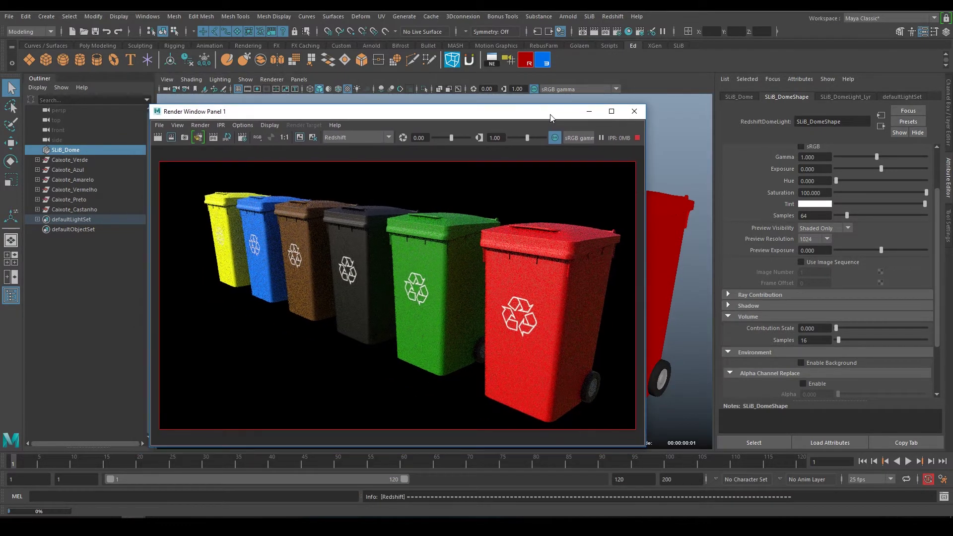